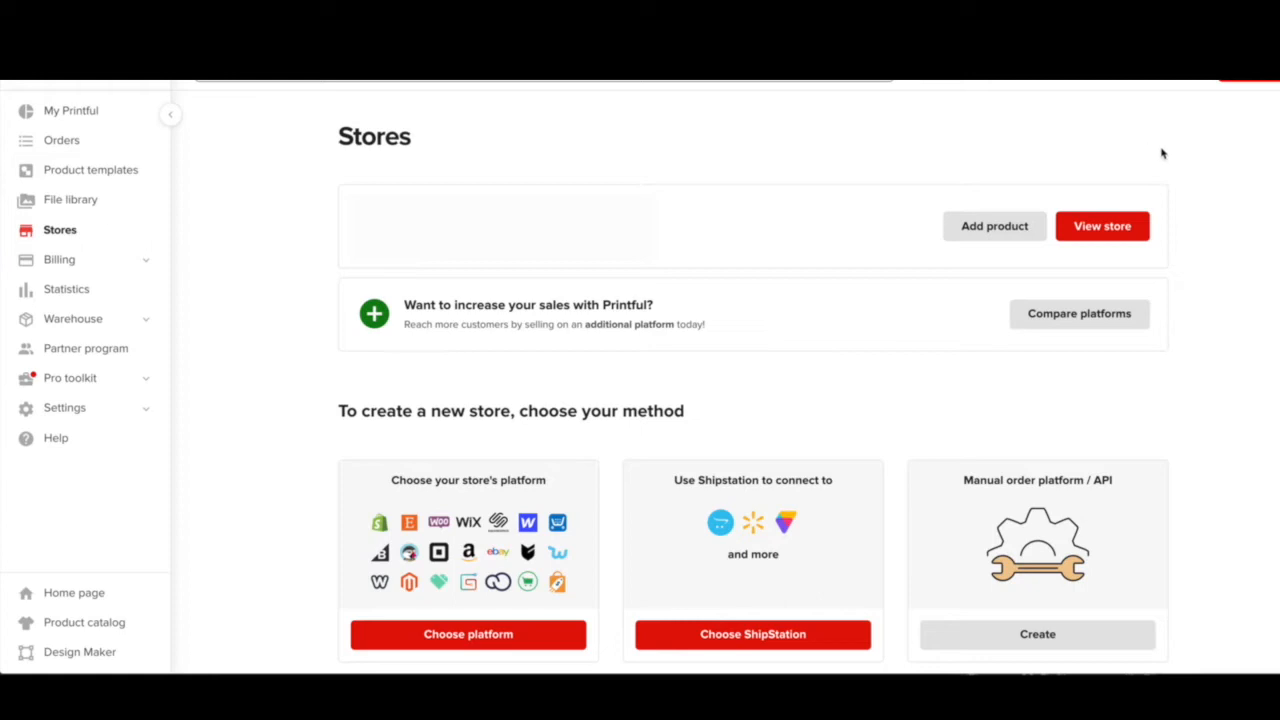
Start adding a product to the store, choosing the Spiral Notebook from the Home & living stationery notebooks
click(1004, 225)
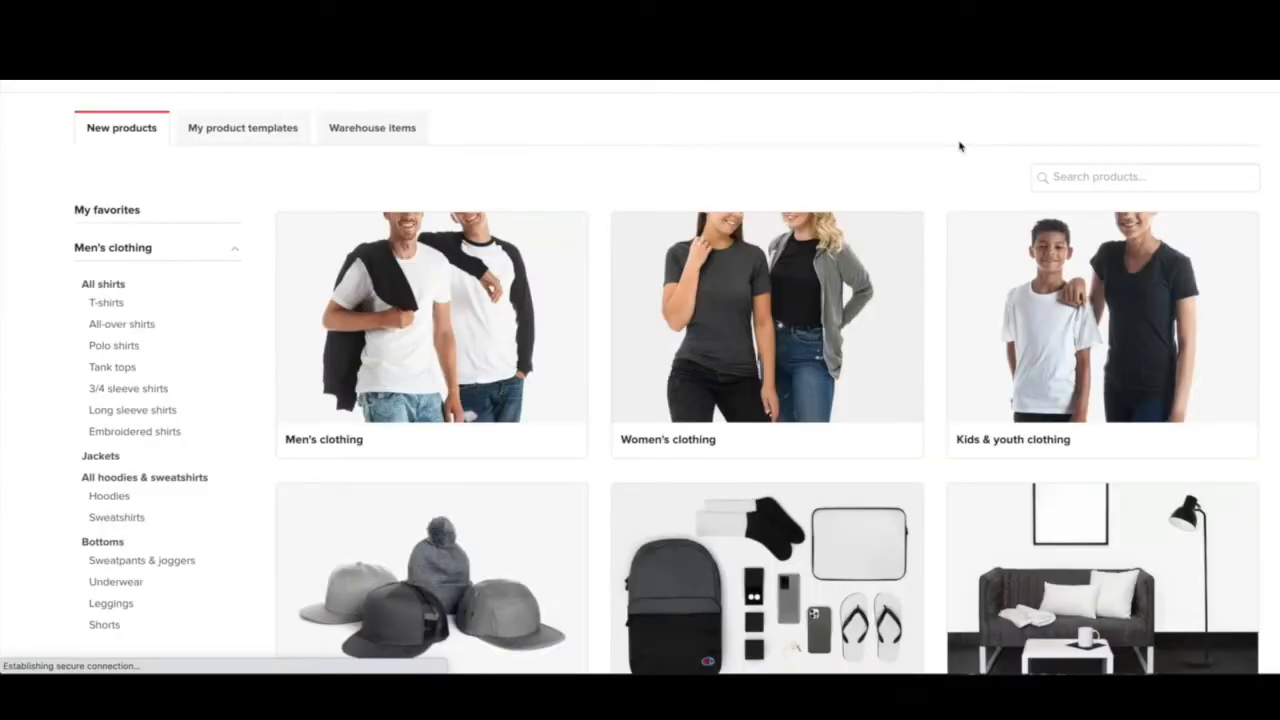
scroll(254, 205, down, 3)
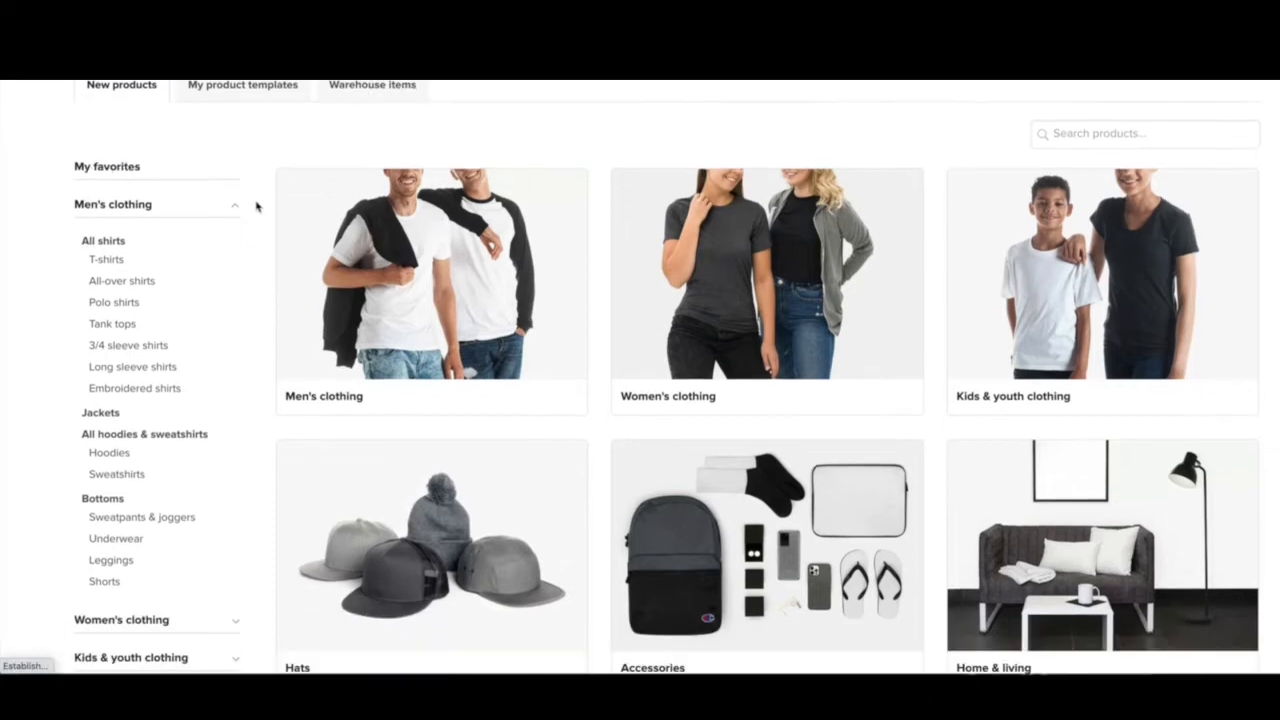
scroll(256, 205, down, 2)
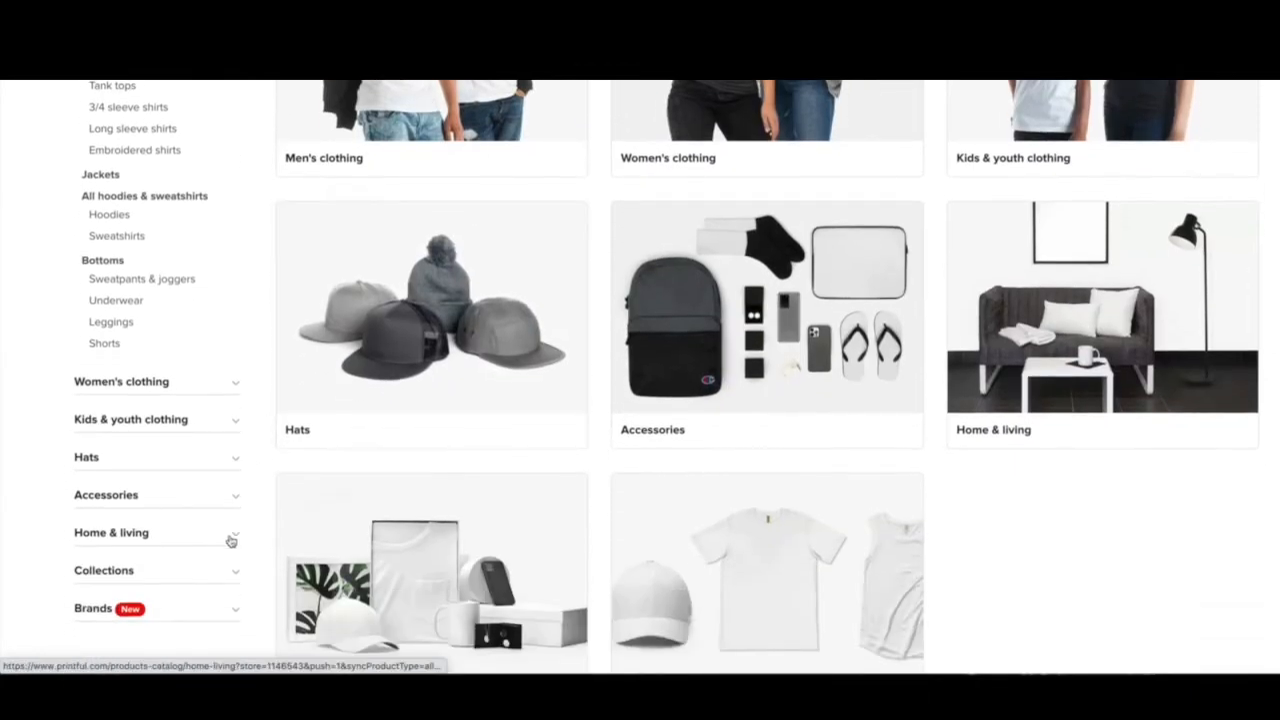
click(186, 534)
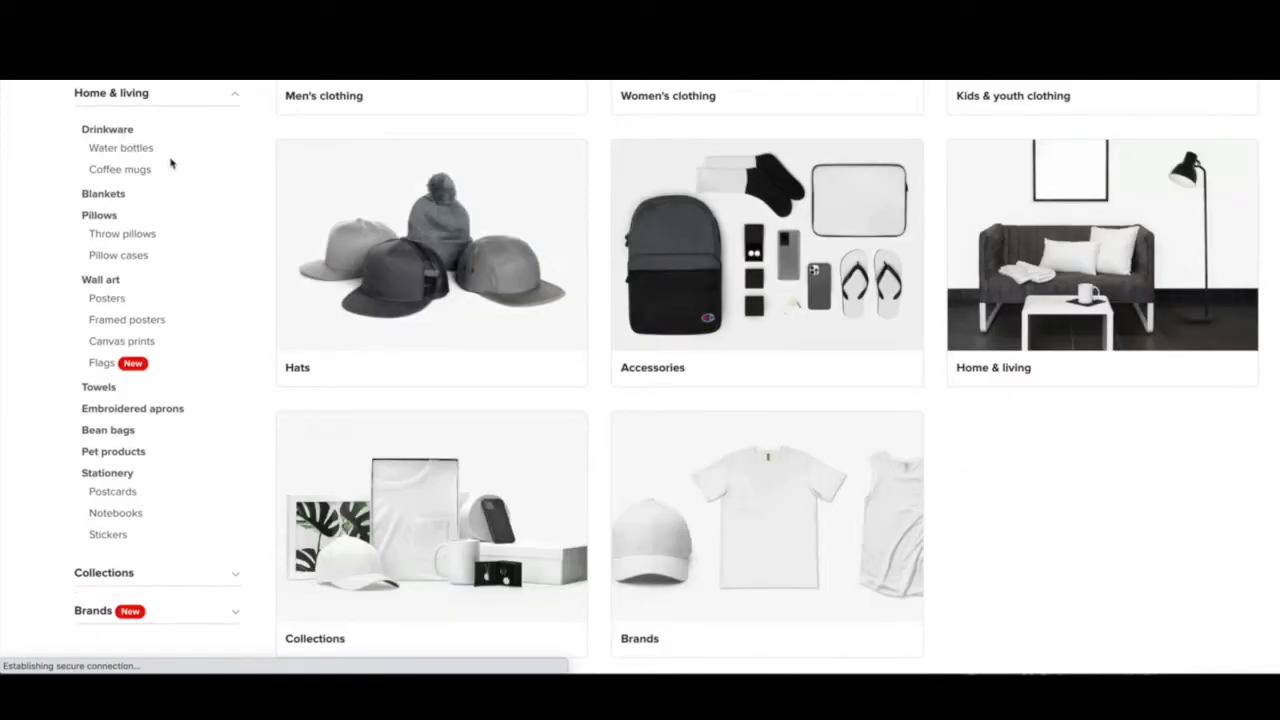
click(84, 473)
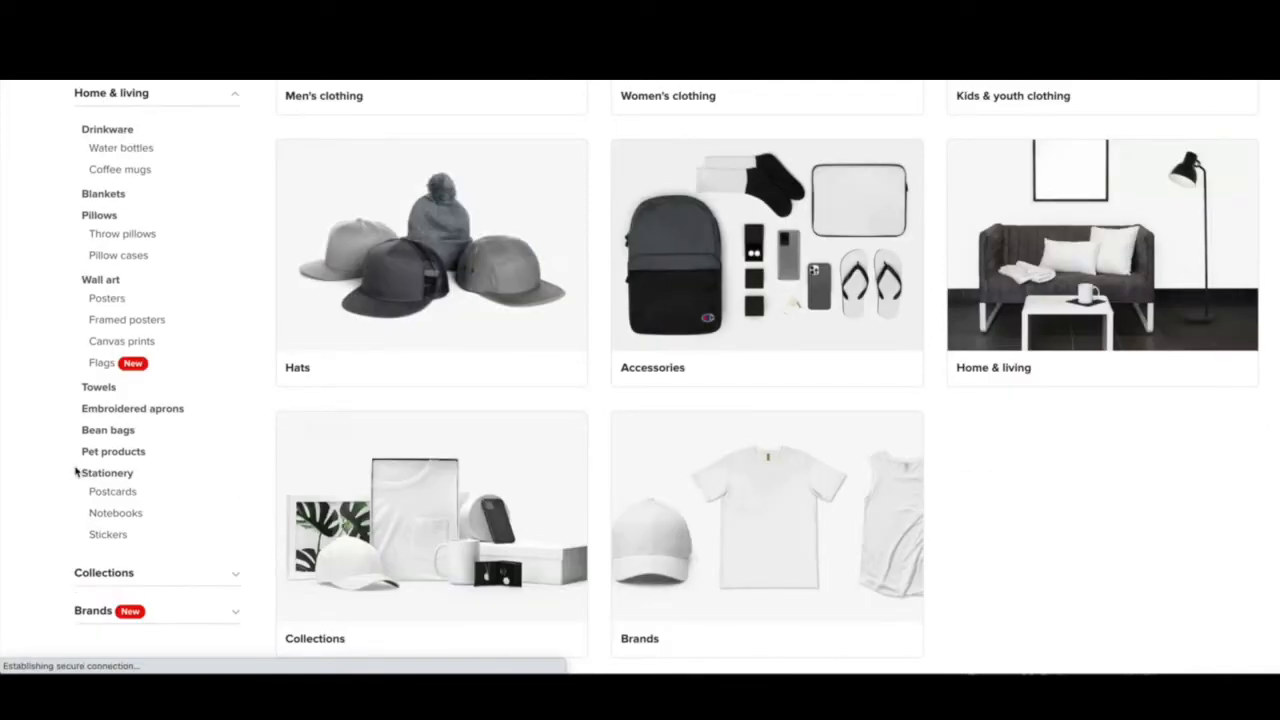
click(116, 514)
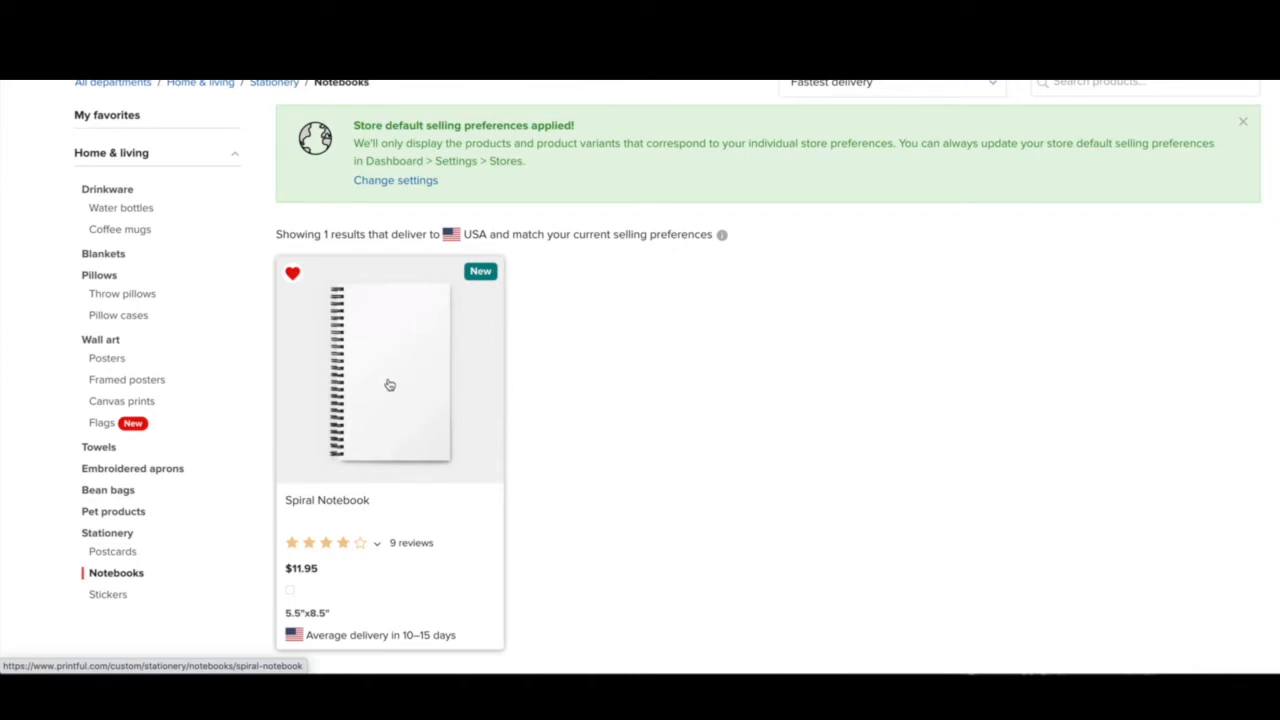
click(438, 369)
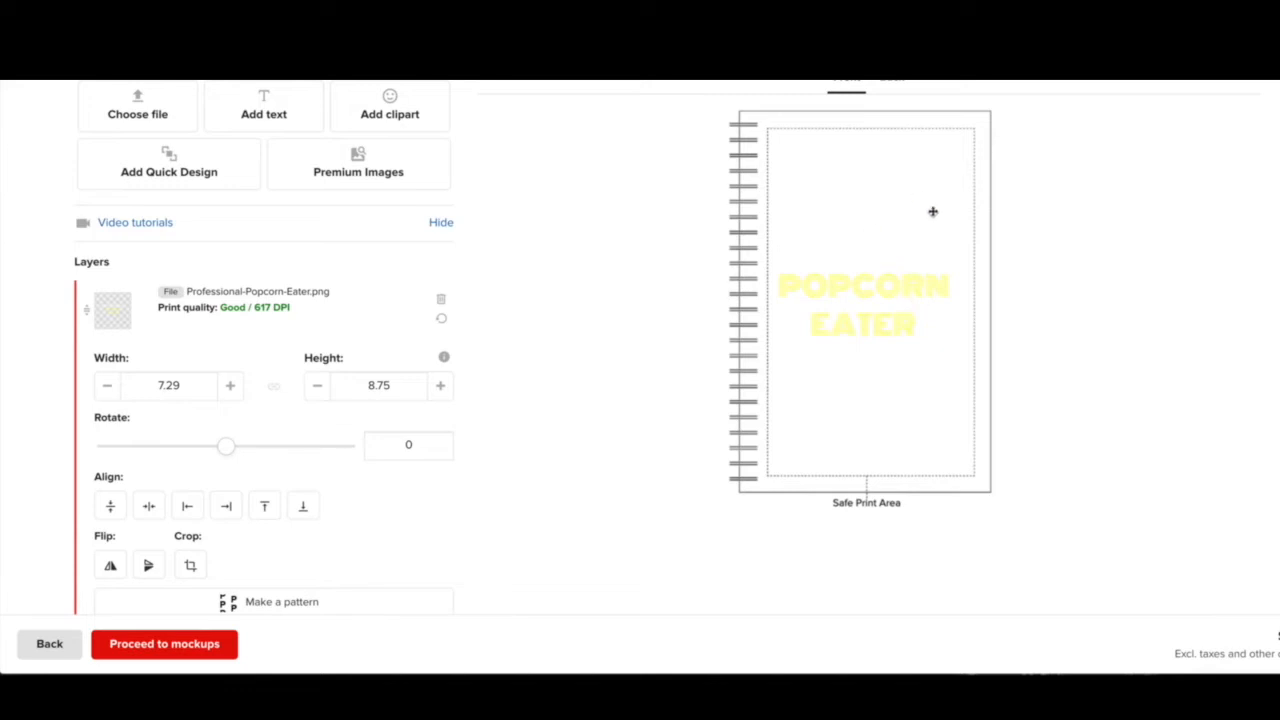
Set the notebook's print area background to black and scale Professional-Popcorn-Eater.png to 4.82 × 5.81, within the safe print area
scroll(870, 200, up, 1)
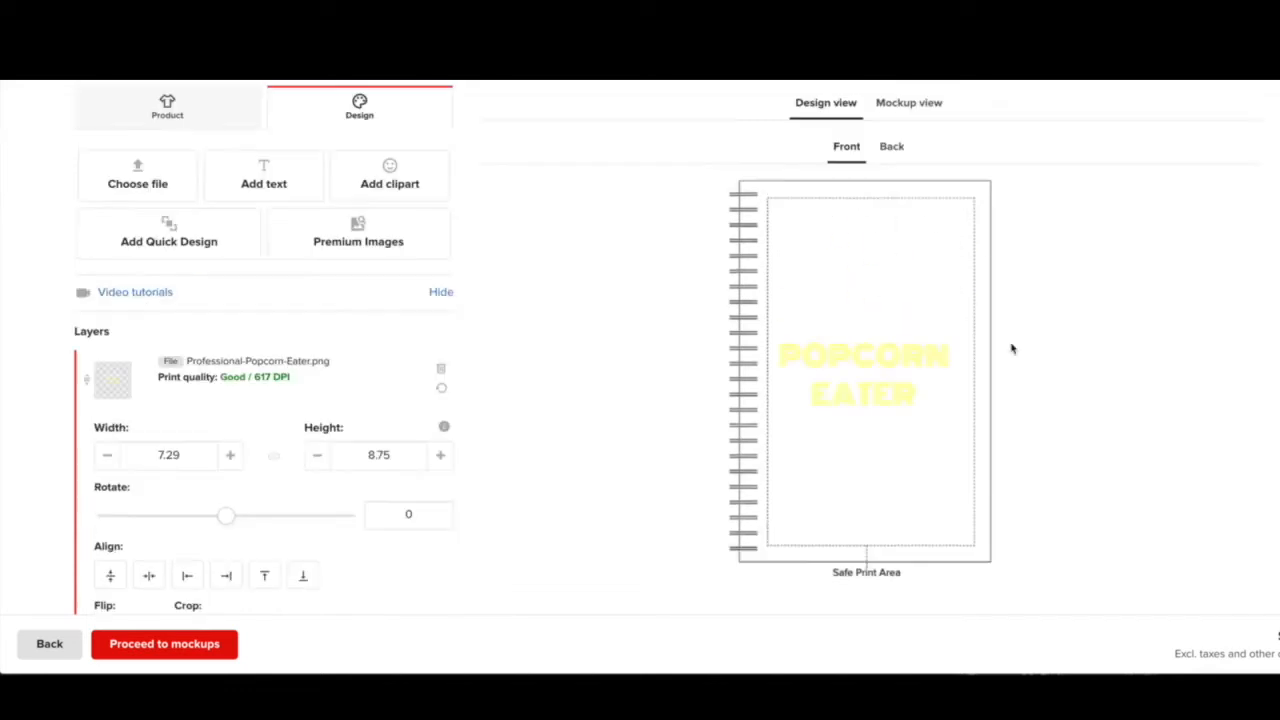
scroll(586, 351, down, 3)
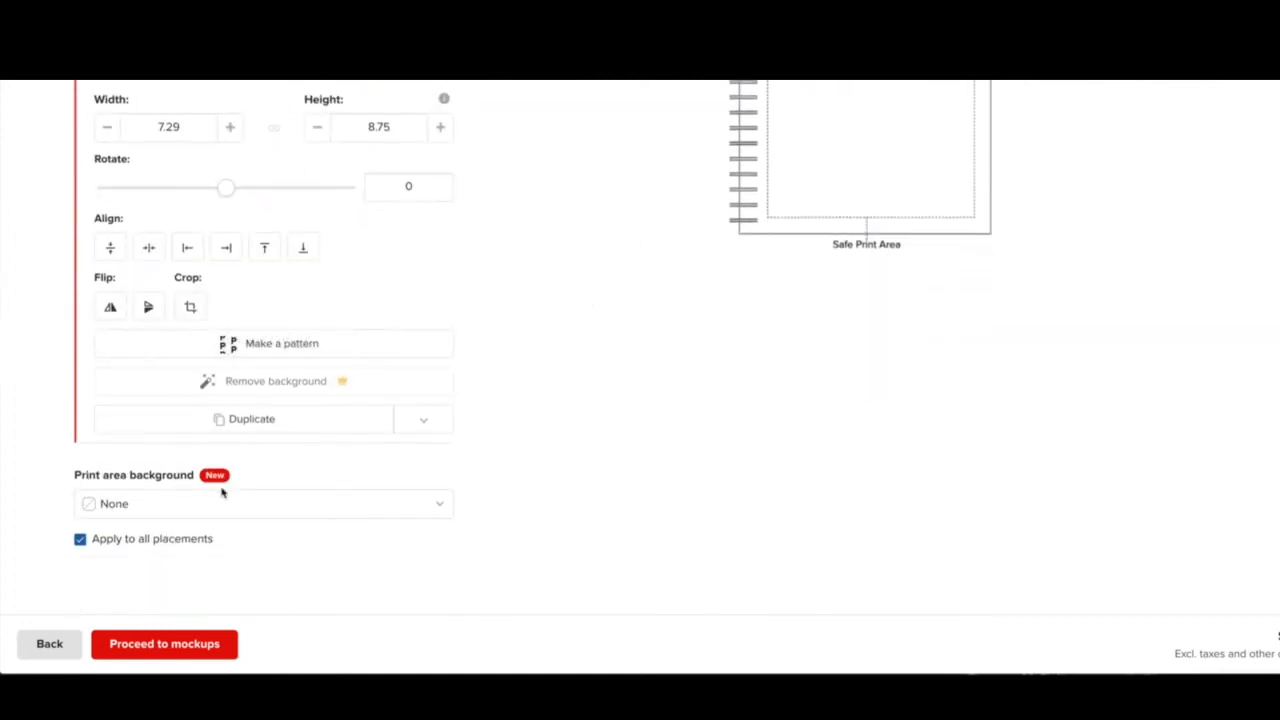
click(369, 503)
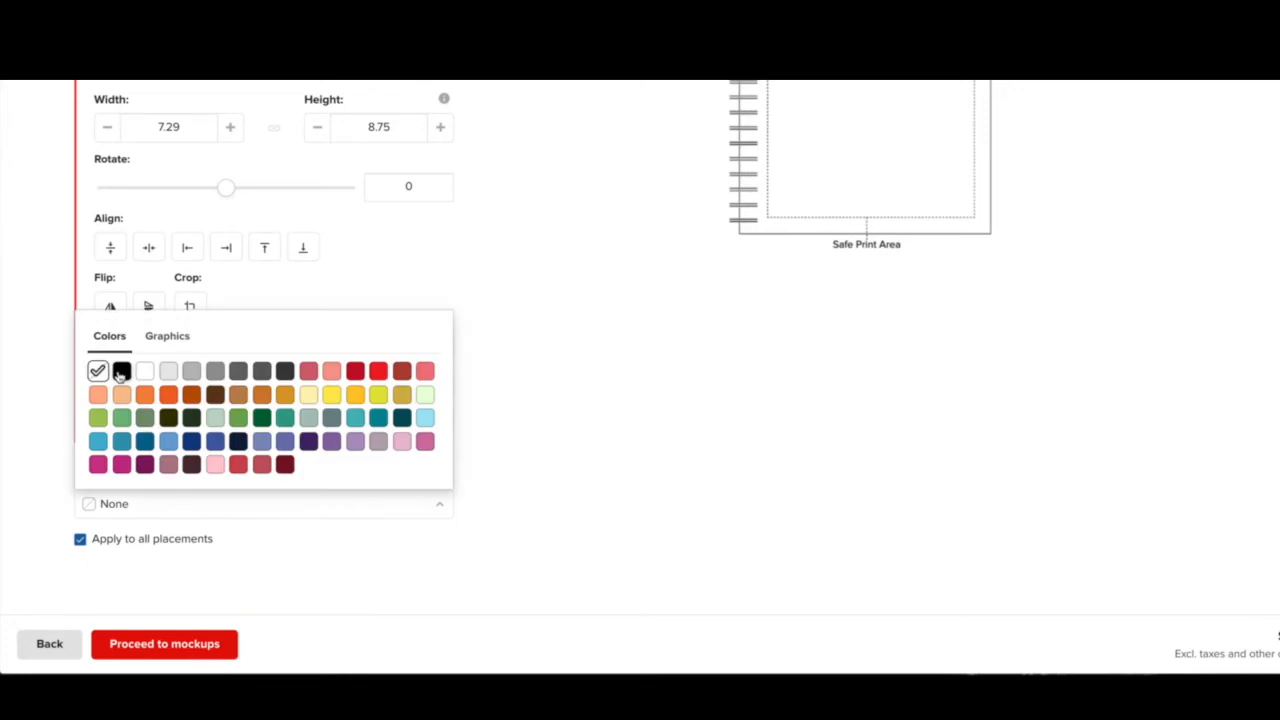
click(121, 373)
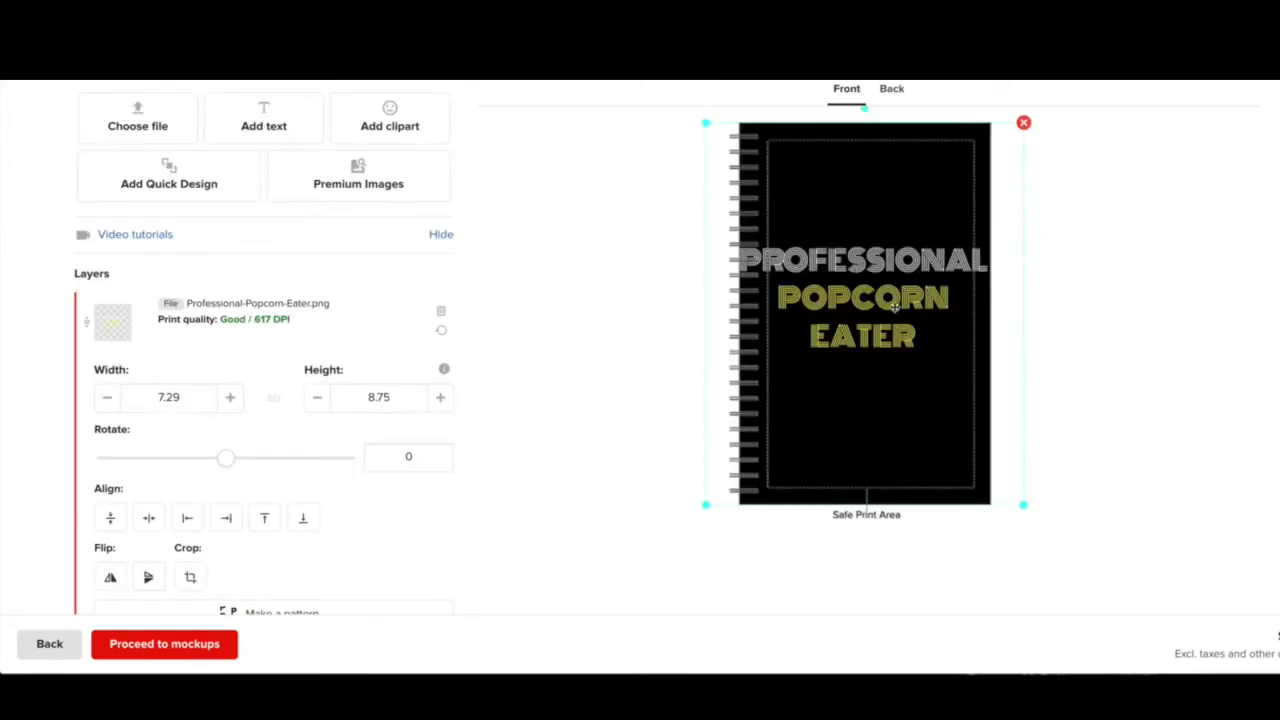
drag(1001, 497, 896, 308)
click(1165, 217)
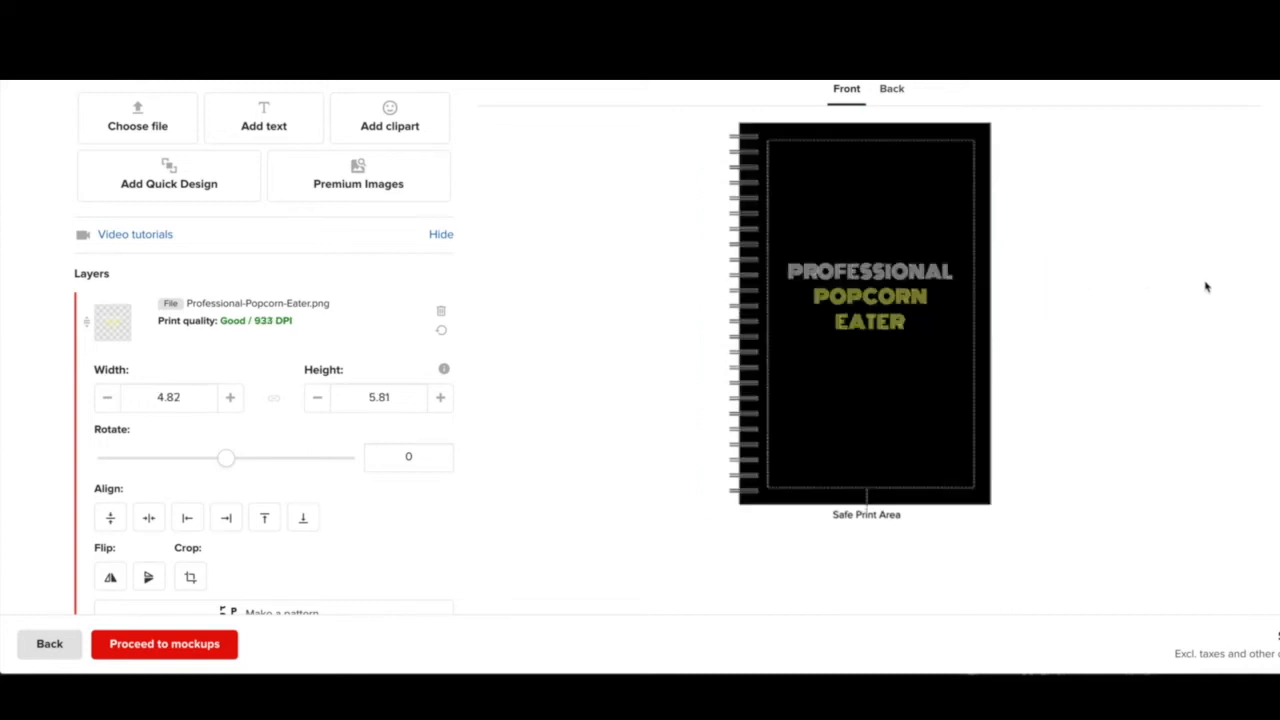
Choose Lifestyle mockups for the storefront images and continue to the product details
click(160, 648)
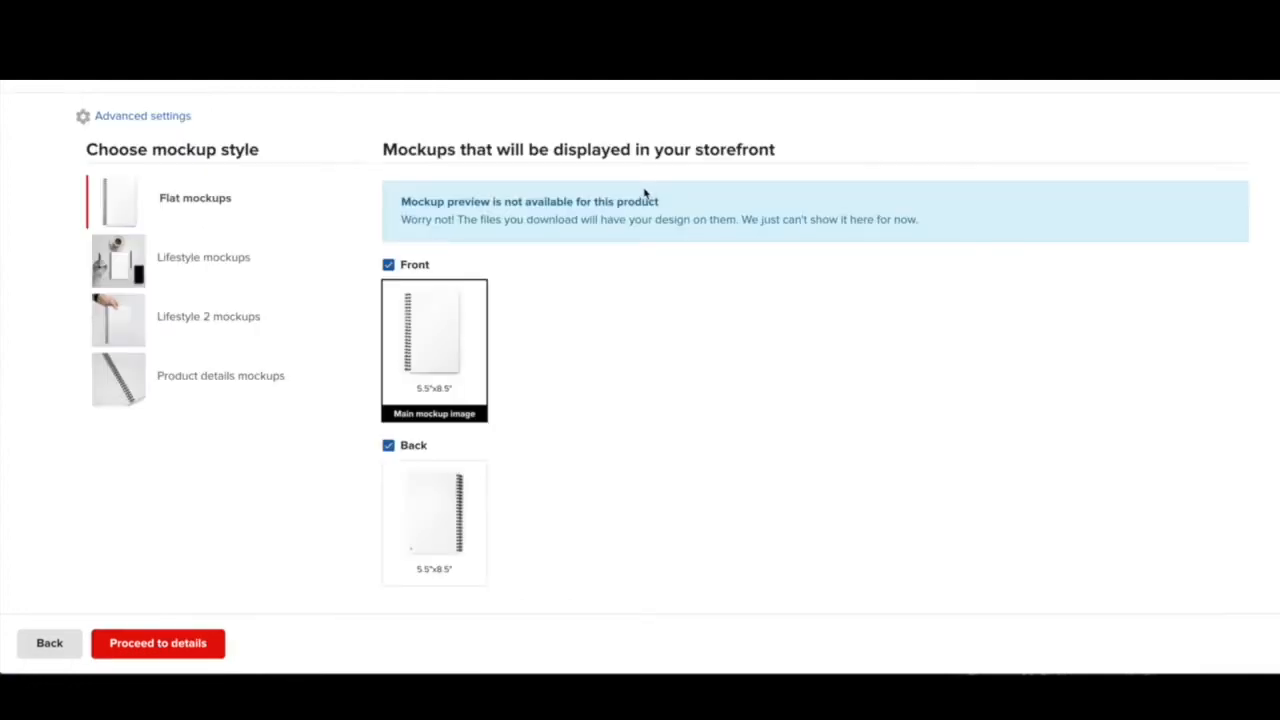
click(170, 265)
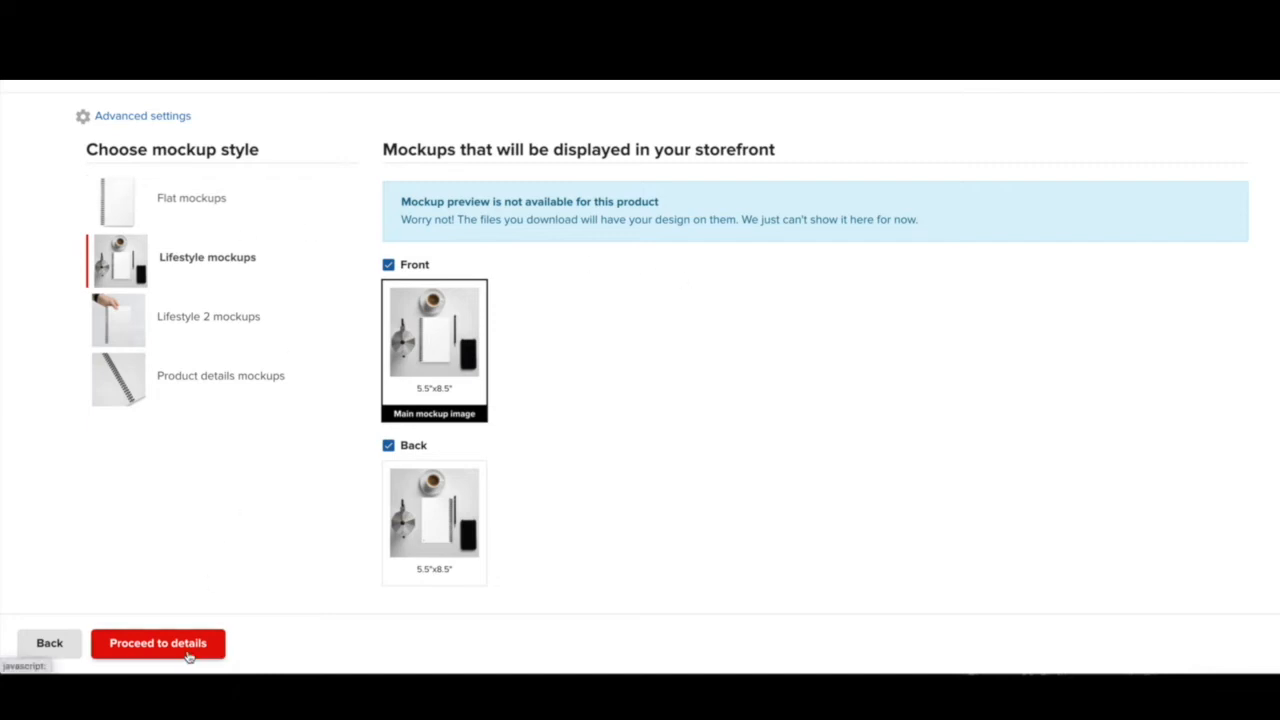
click(158, 643)
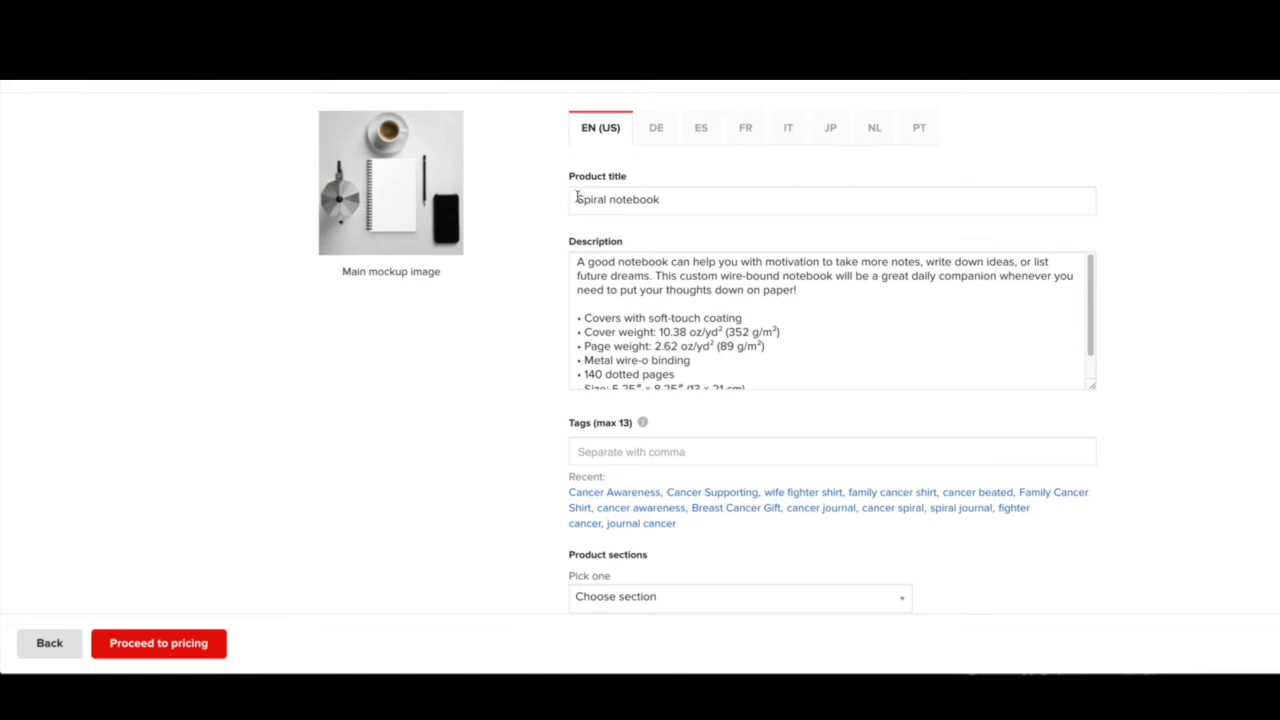
Title the product "Professional Popcorn Eater, Spiral notebook" and submit it to the store at a retail price of $18
scroll(576, 198, down, 3)
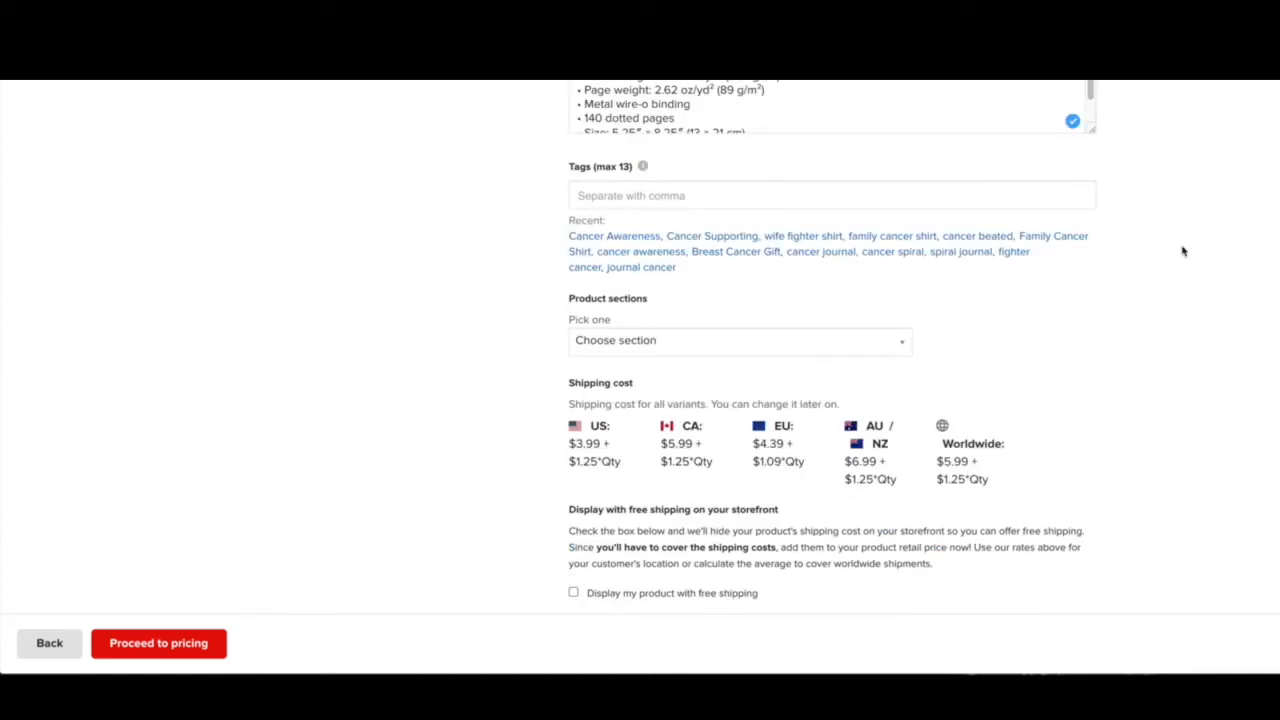
click(641, 196)
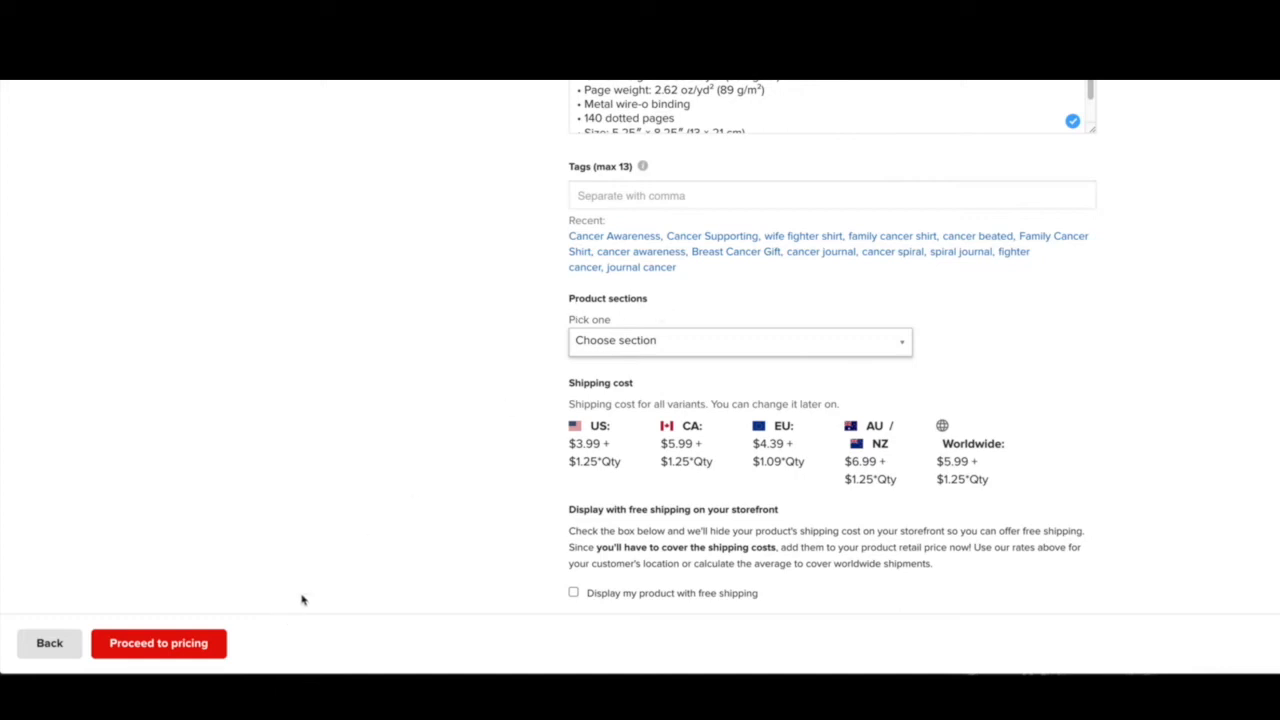
click(159, 643)
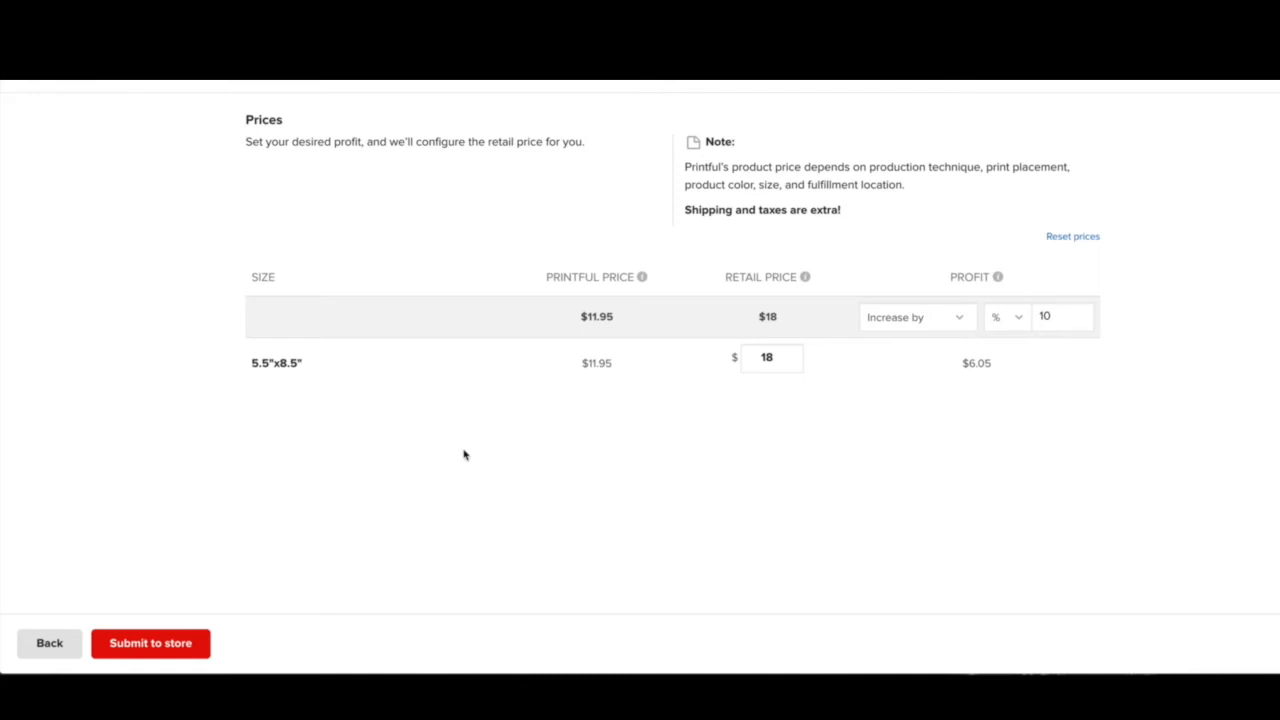
click(177, 644)
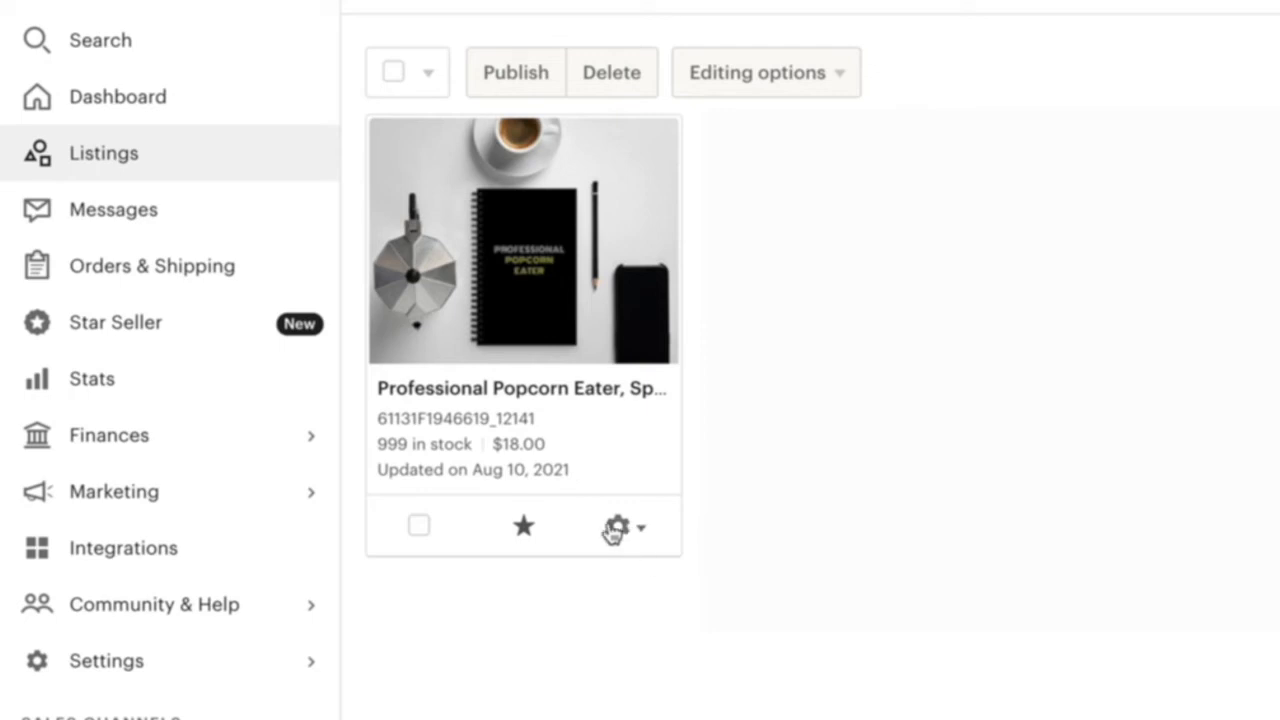
In the Etsy shop's listings, open the Professional Popcorn Eater spiral notebook for editing
click(636, 532)
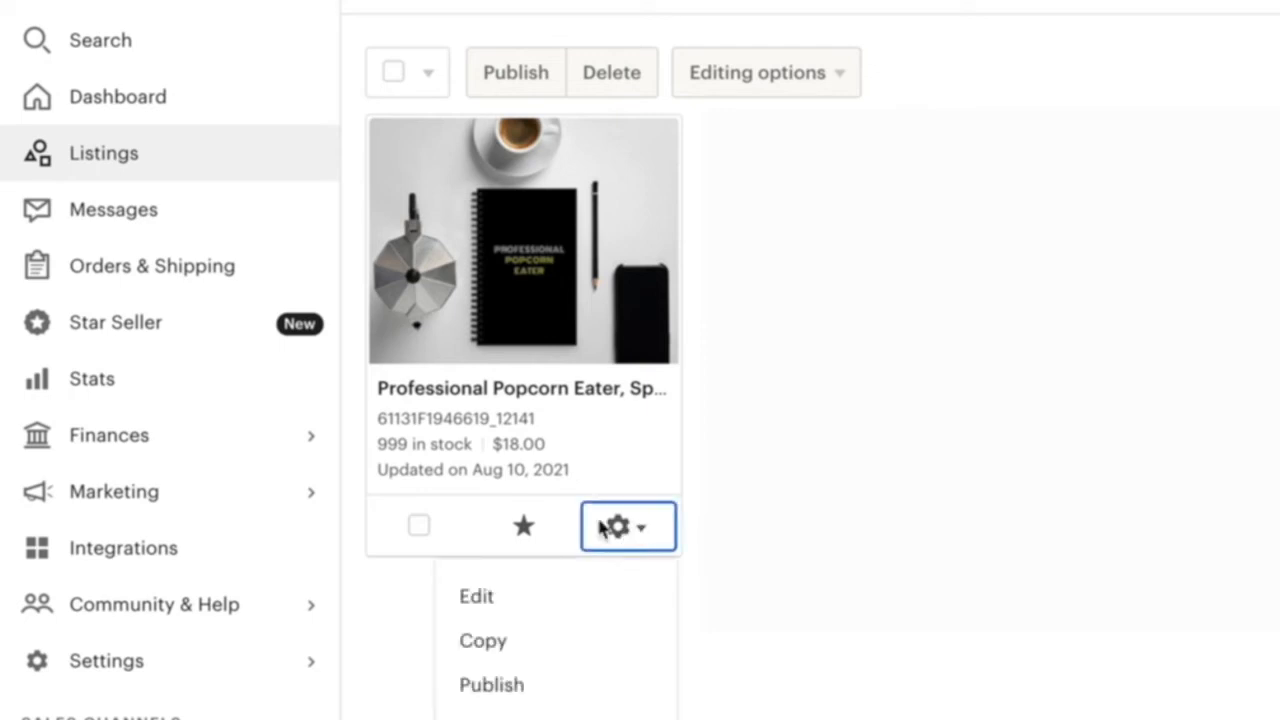
click(477, 597)
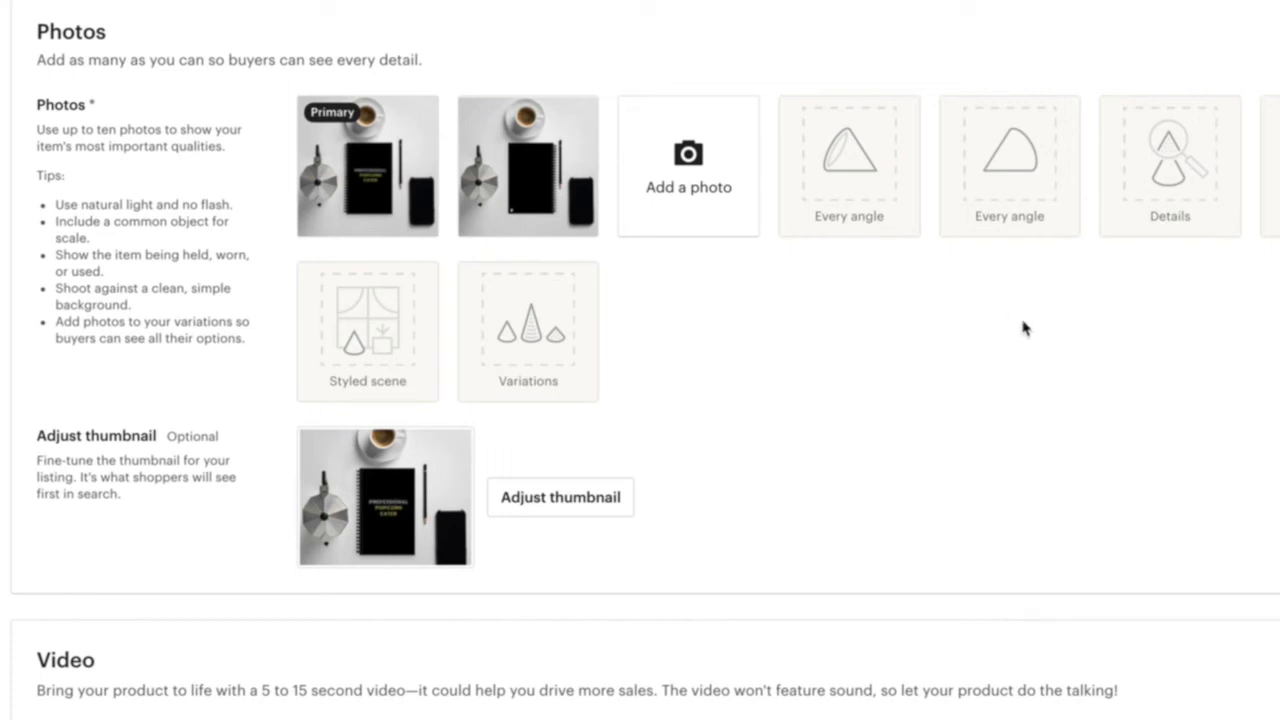
mouse_move(392, 206)
In About this listing, keep "I did" and "A finished product", and set when it was made to 2020 - 2021
scroll(626, 261, down, 5)
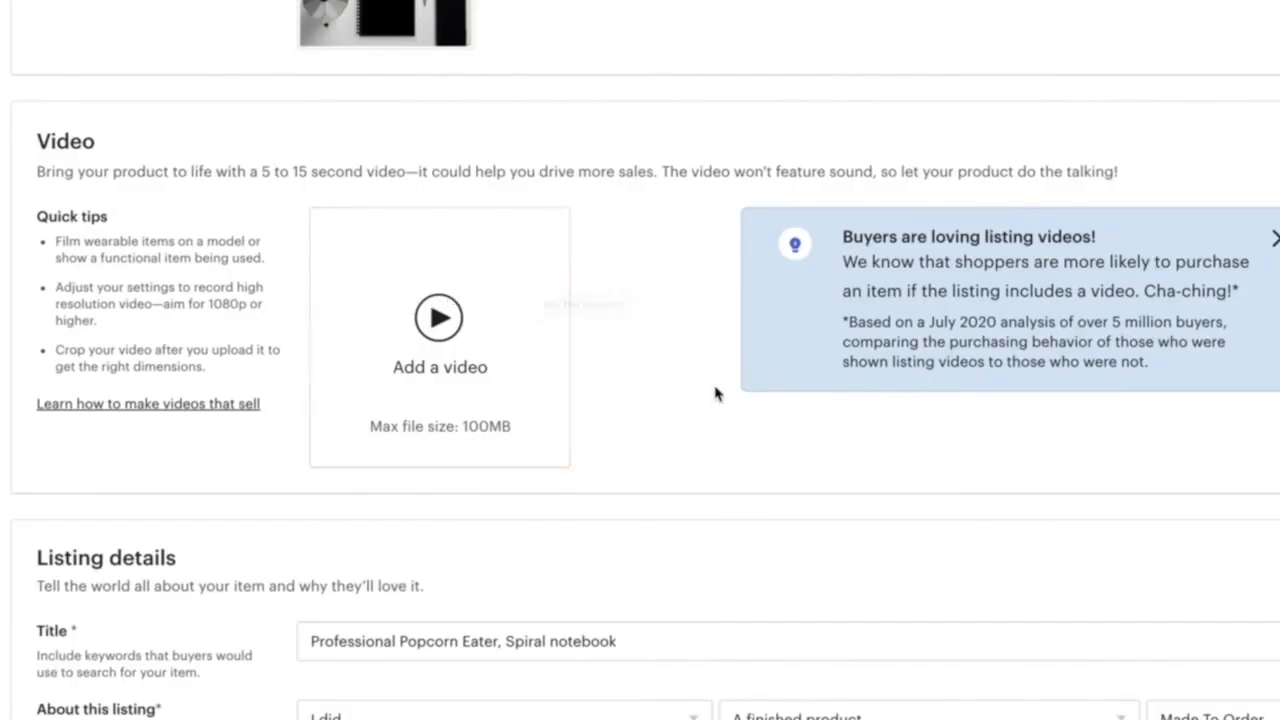
scroll(709, 391, down, 5)
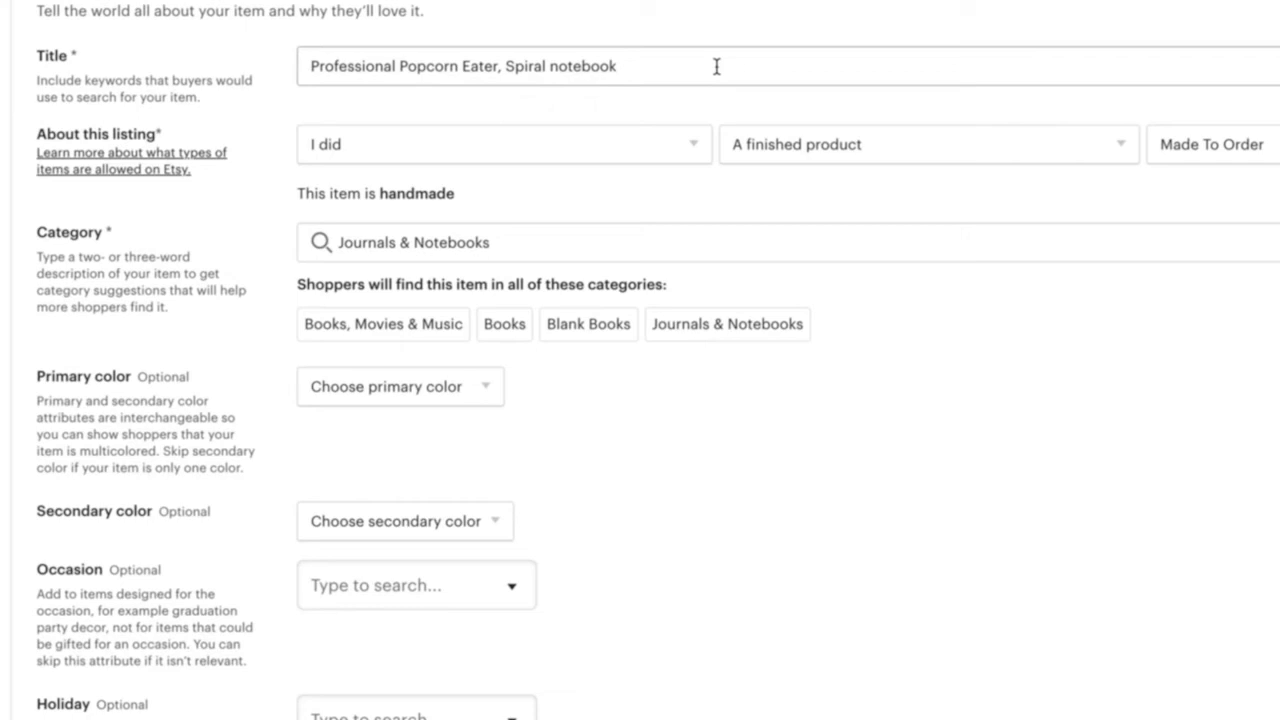
scroll(905, 262, down, 2)
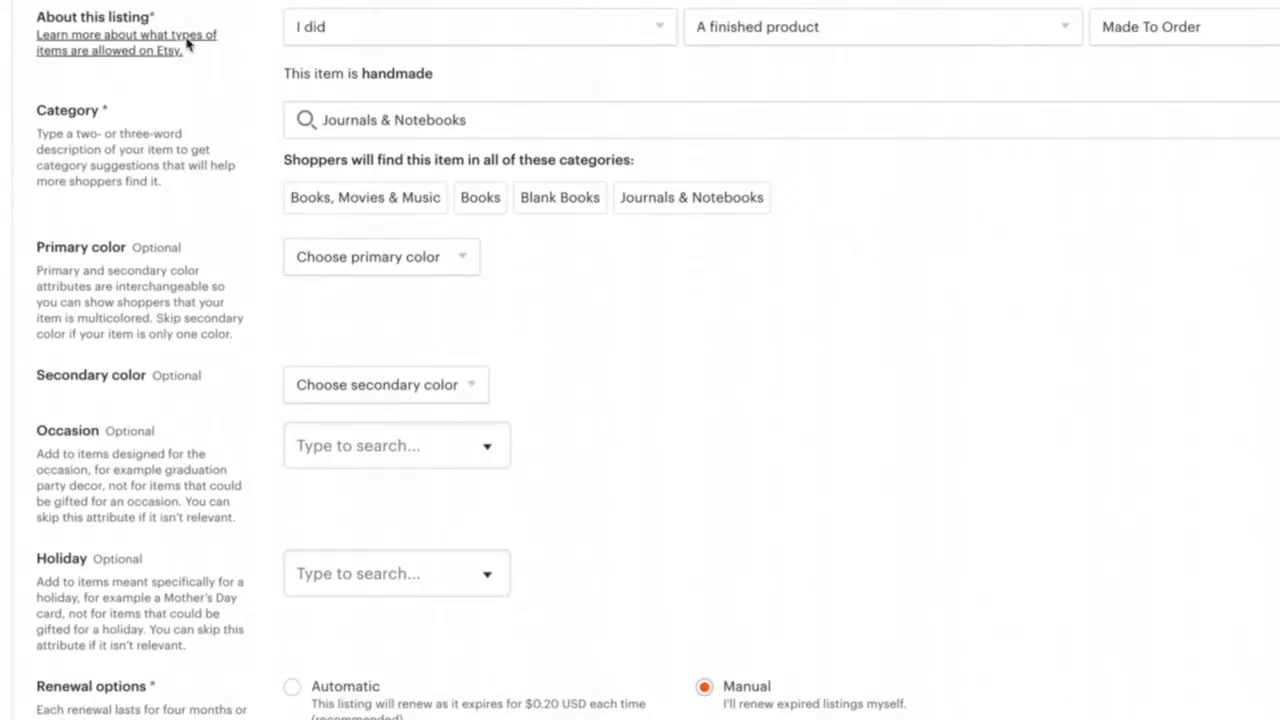
click(406, 34)
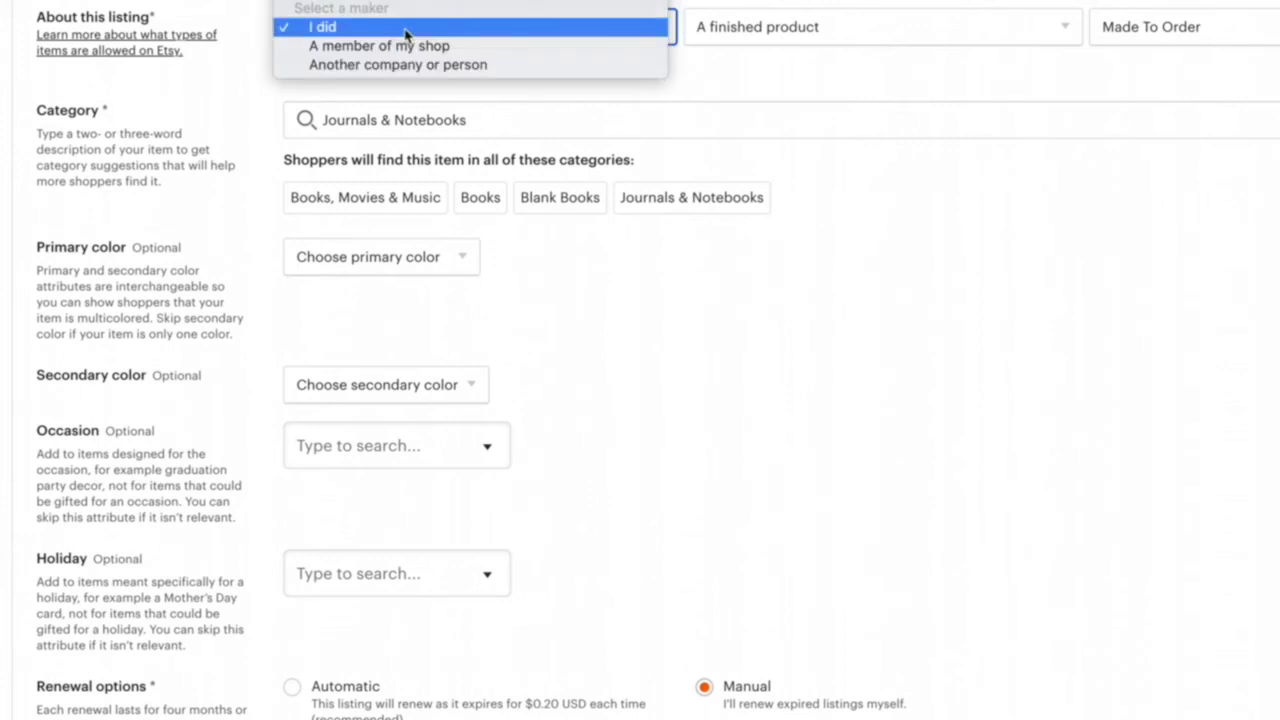
click(572, 28)
click(806, 40)
click(806, 40)
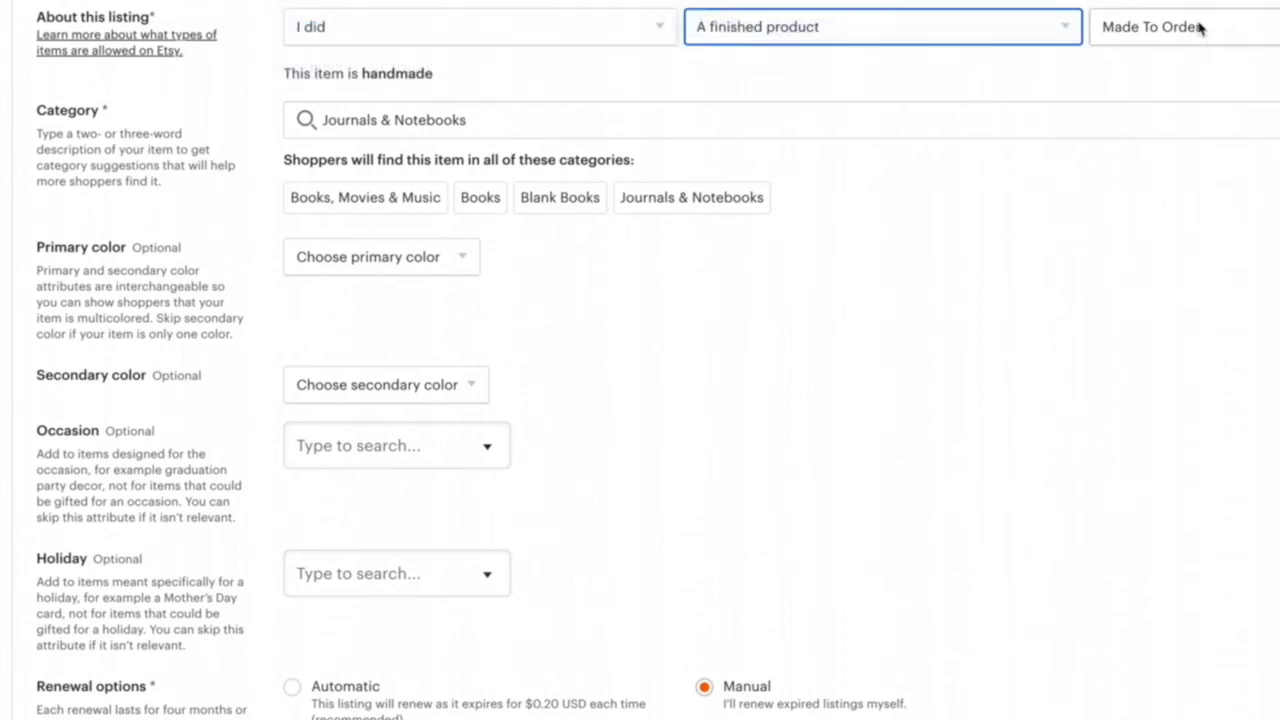
click(1187, 22)
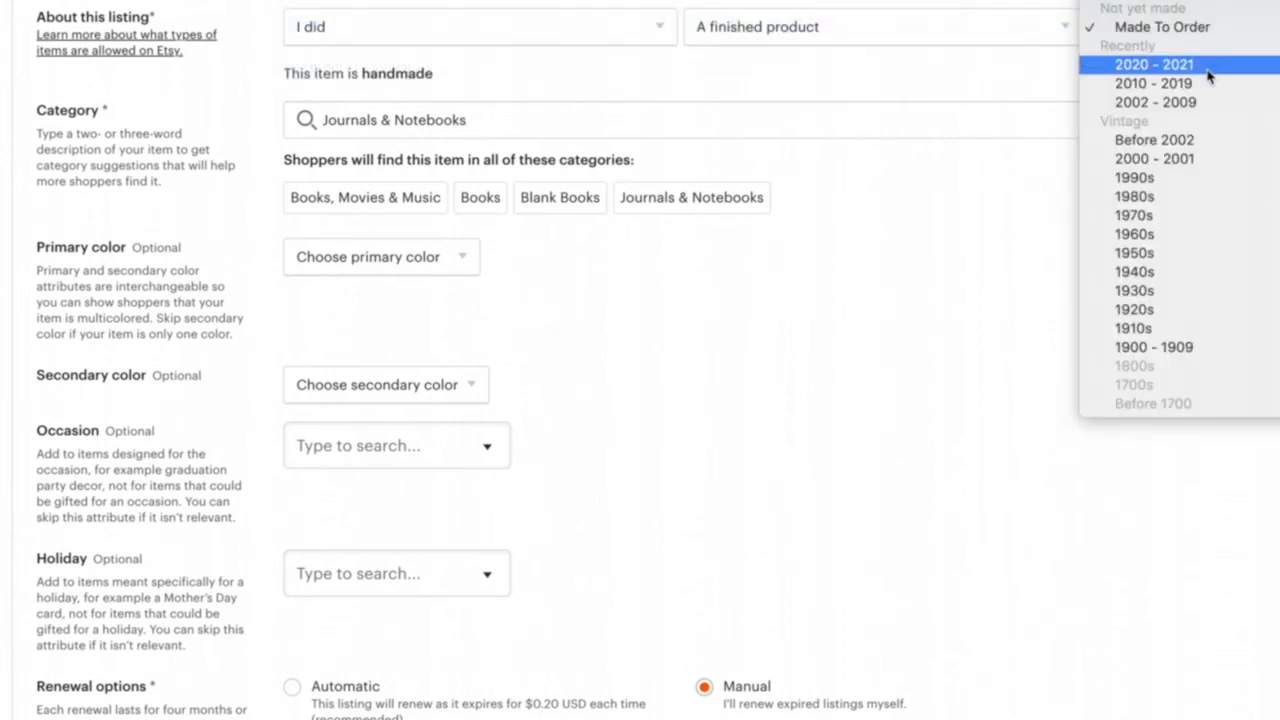
click(1208, 71)
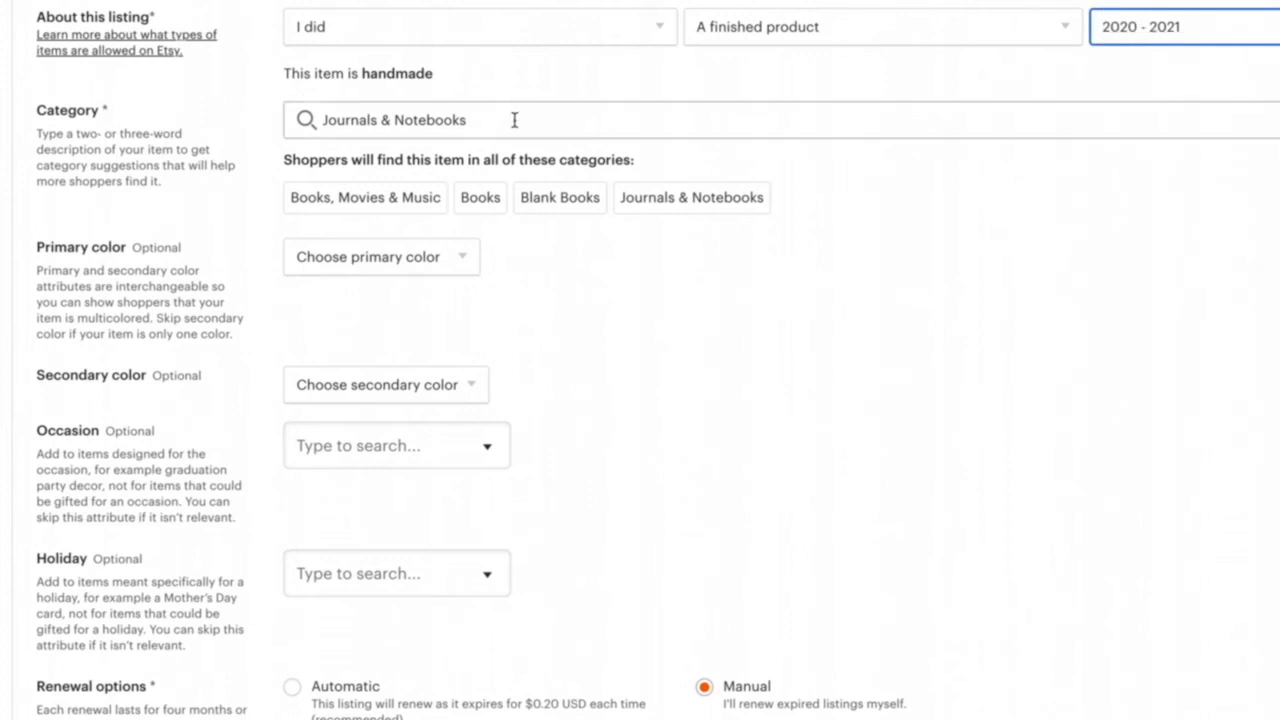
Choose a primary color for the notebook listing
scroll(826, 187, down, 3)
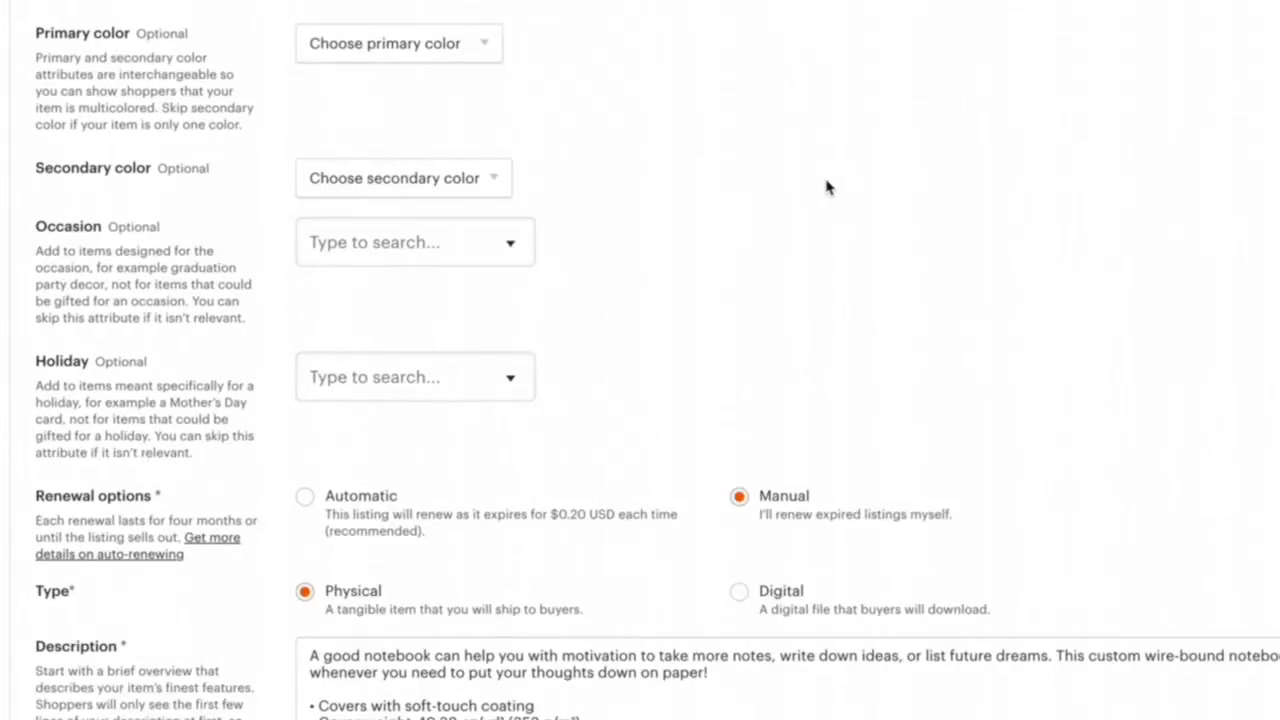
click(401, 46)
click(474, 102)
Set the listing's renewal option to Automatic, leaving the secondary color, occasion and holiday blank
scroll(663, 166, down, 2)
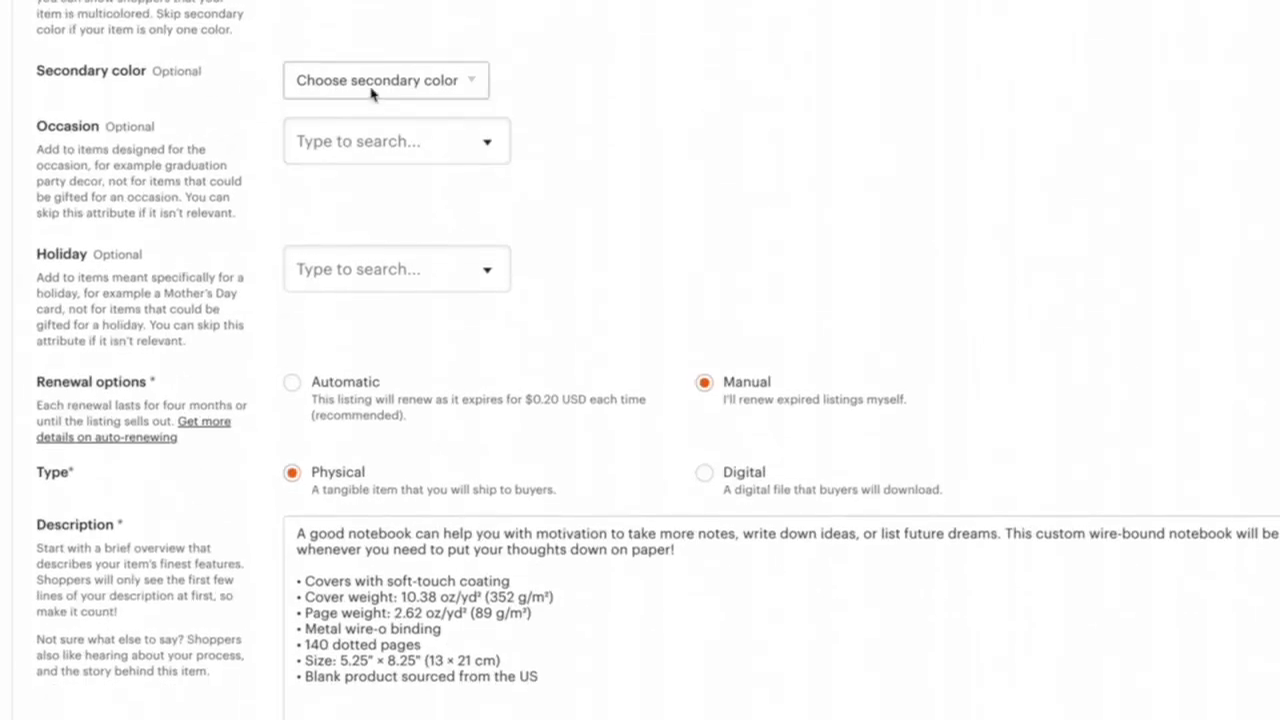
scroll(640, 114, down, 1)
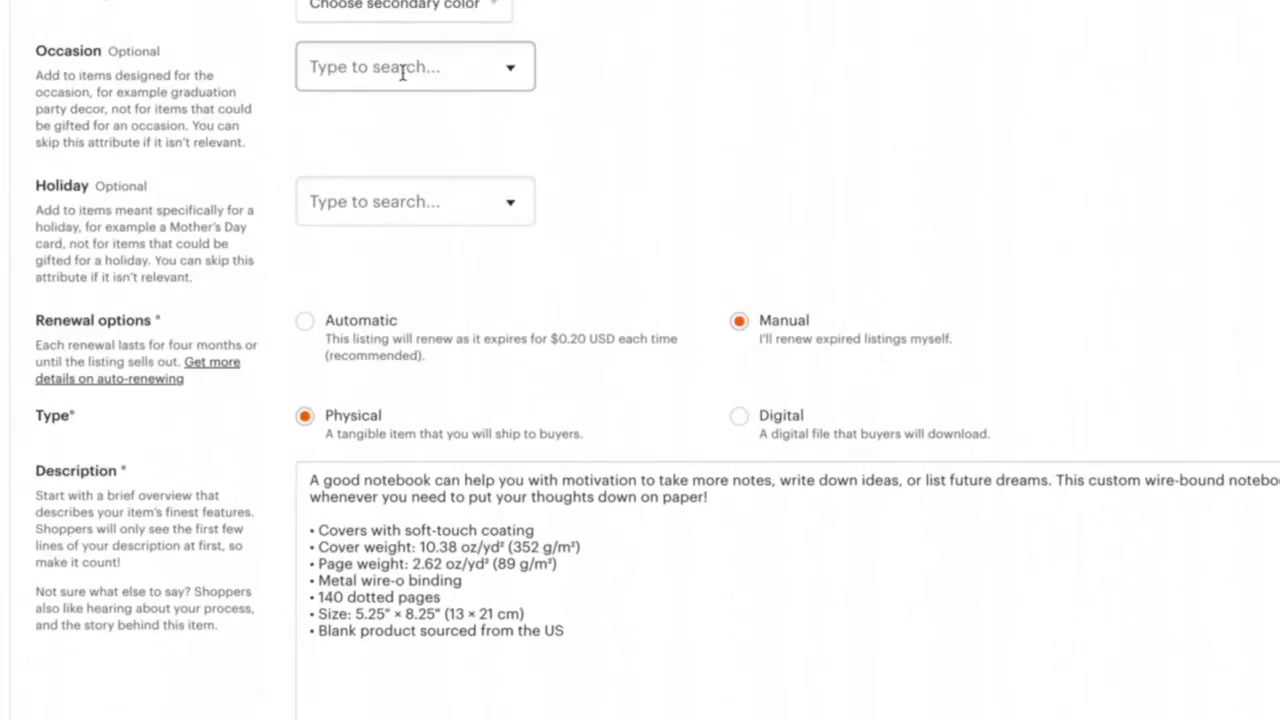
scroll(403, 72, down, 2)
scroll(425, 66, down, 1)
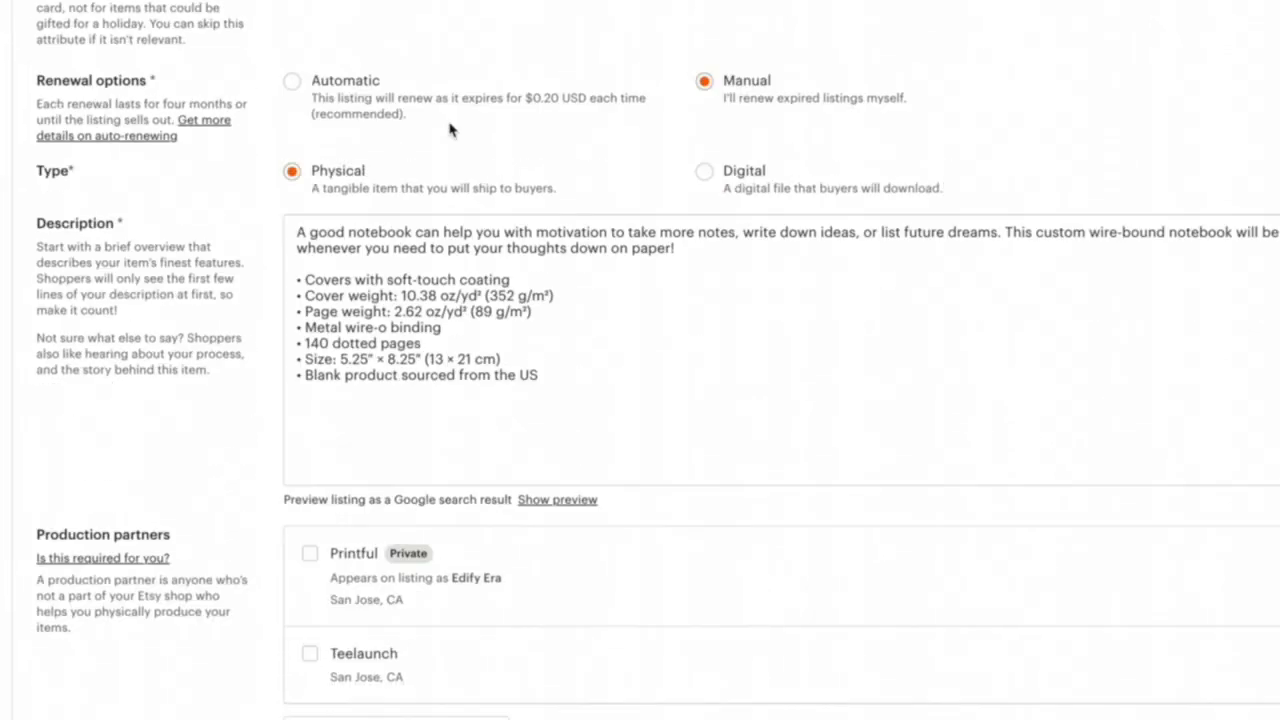
click(293, 82)
Select Printful as the notebook listing's production partner, keeping the physical type and the existing description
scroll(690, 175, down, 1)
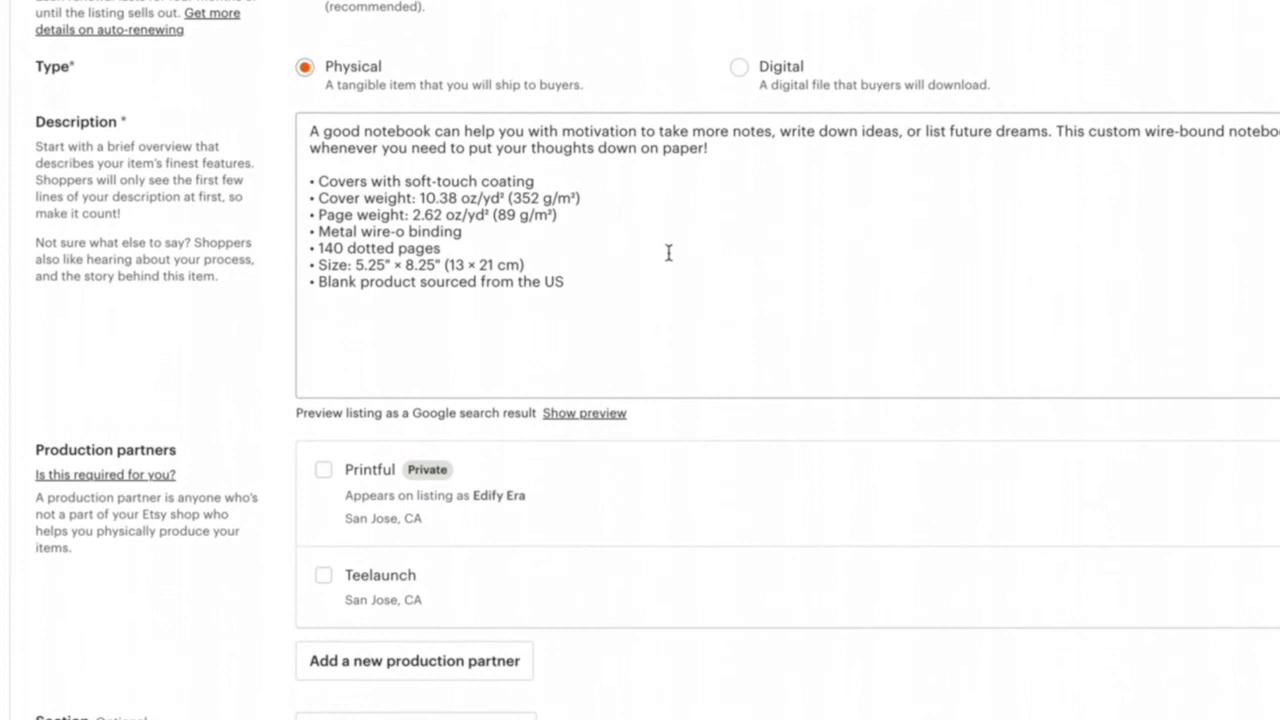
scroll(669, 252, down, 2)
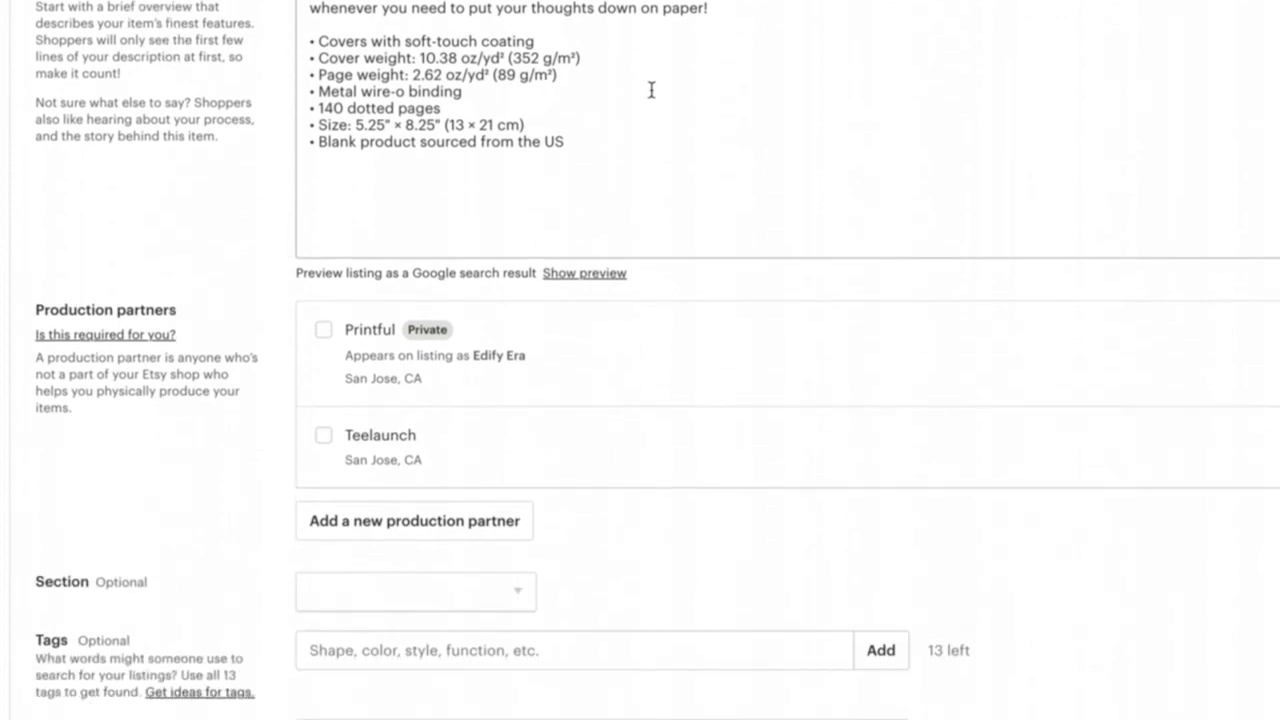
scroll(651, 89, down, 3)
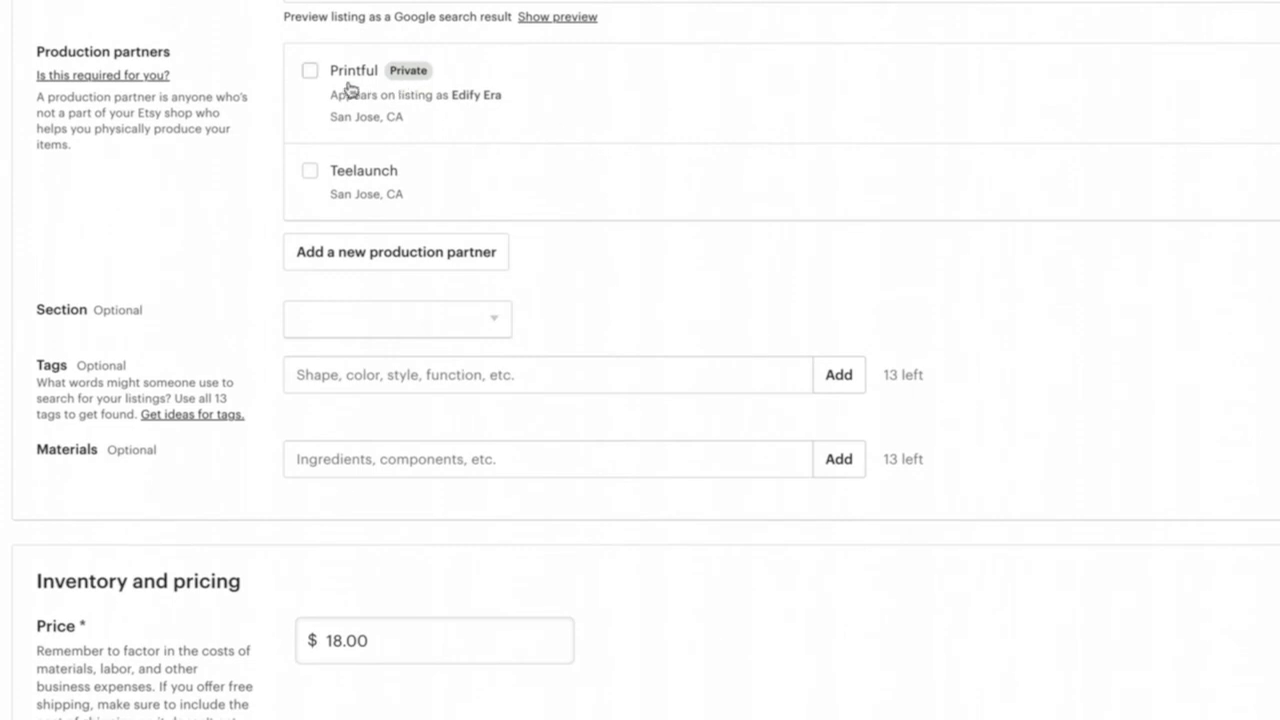
click(311, 72)
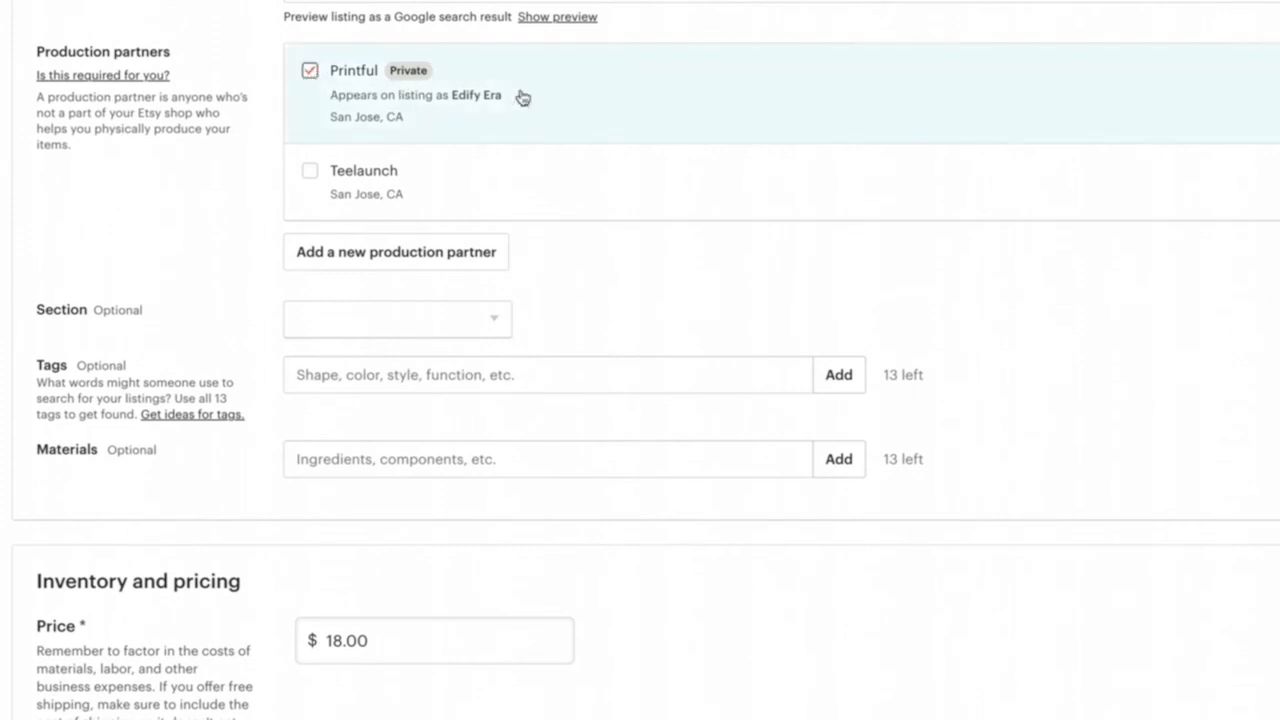
Review the listing's tags and its Inventory and pricing details: price, quantity and SKU
scroll(700, 230, down, 5)
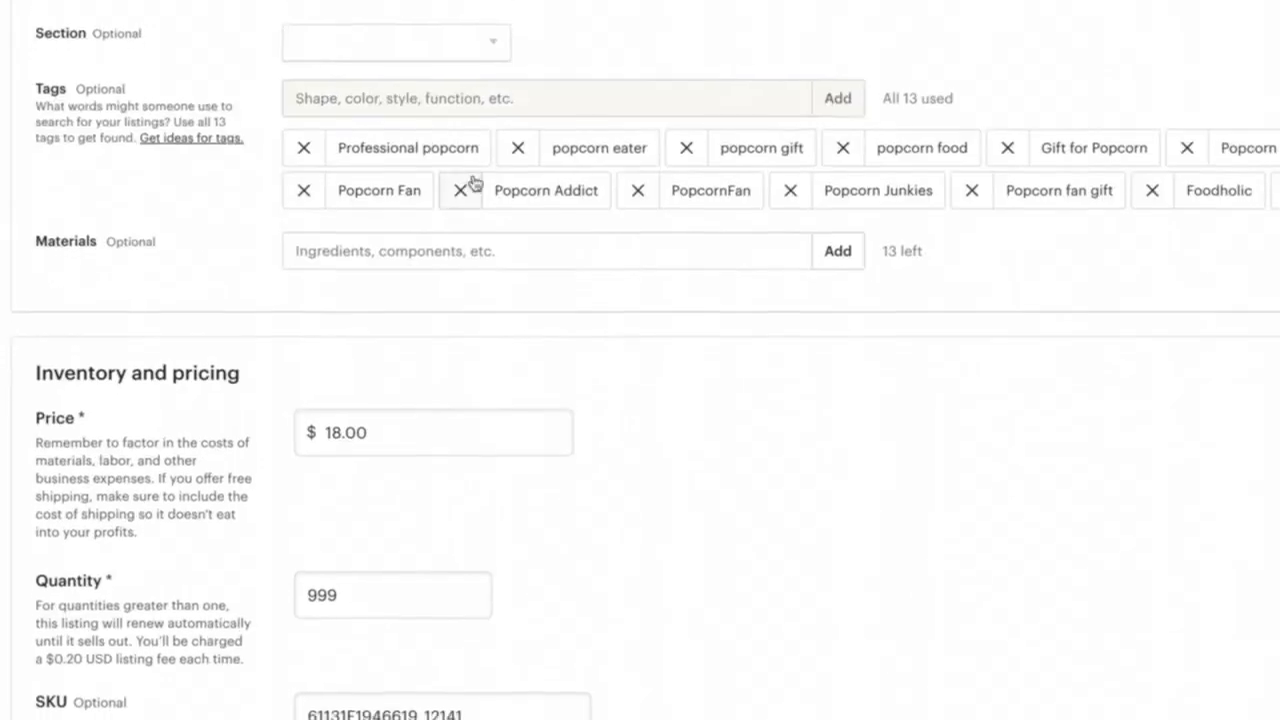
scroll(486, 206, down, 2)
scroll(503, 203, up, 1)
scroll(502, 204, down, 1)
scroll(502, 205, down, 2)
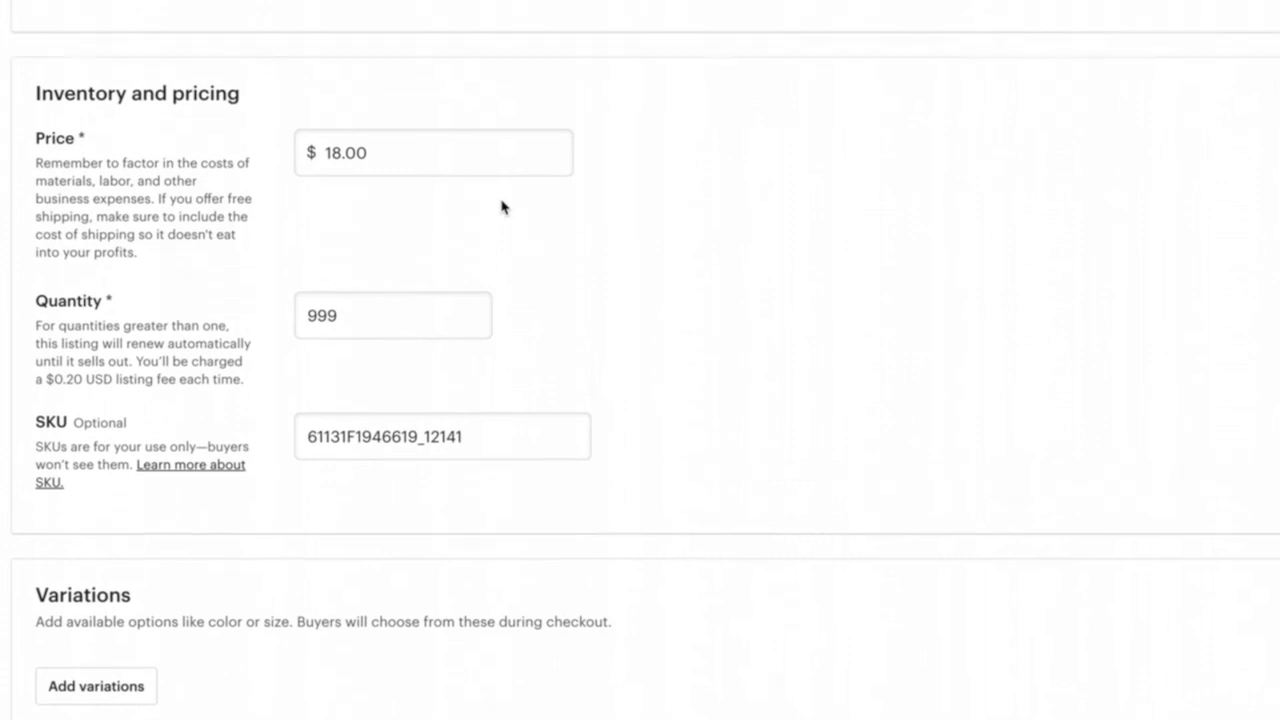
scroll(500, 203, up, 1)
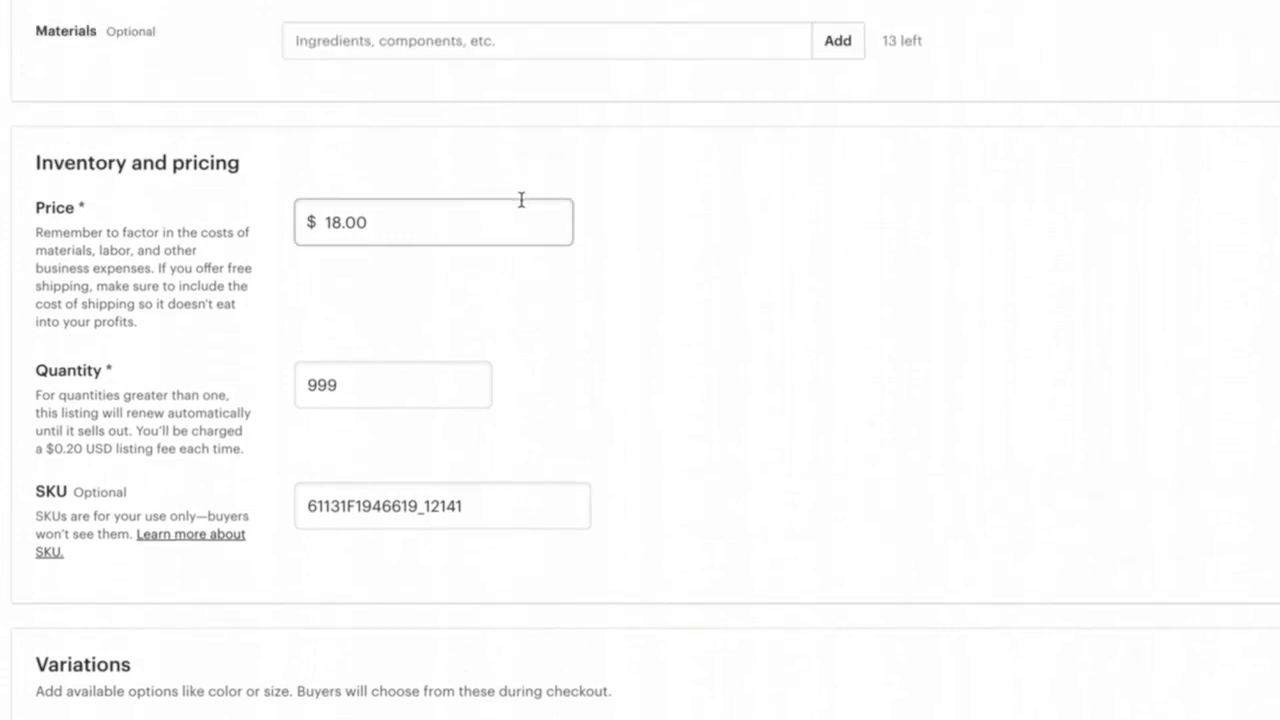
scroll(450, 180, down, 2)
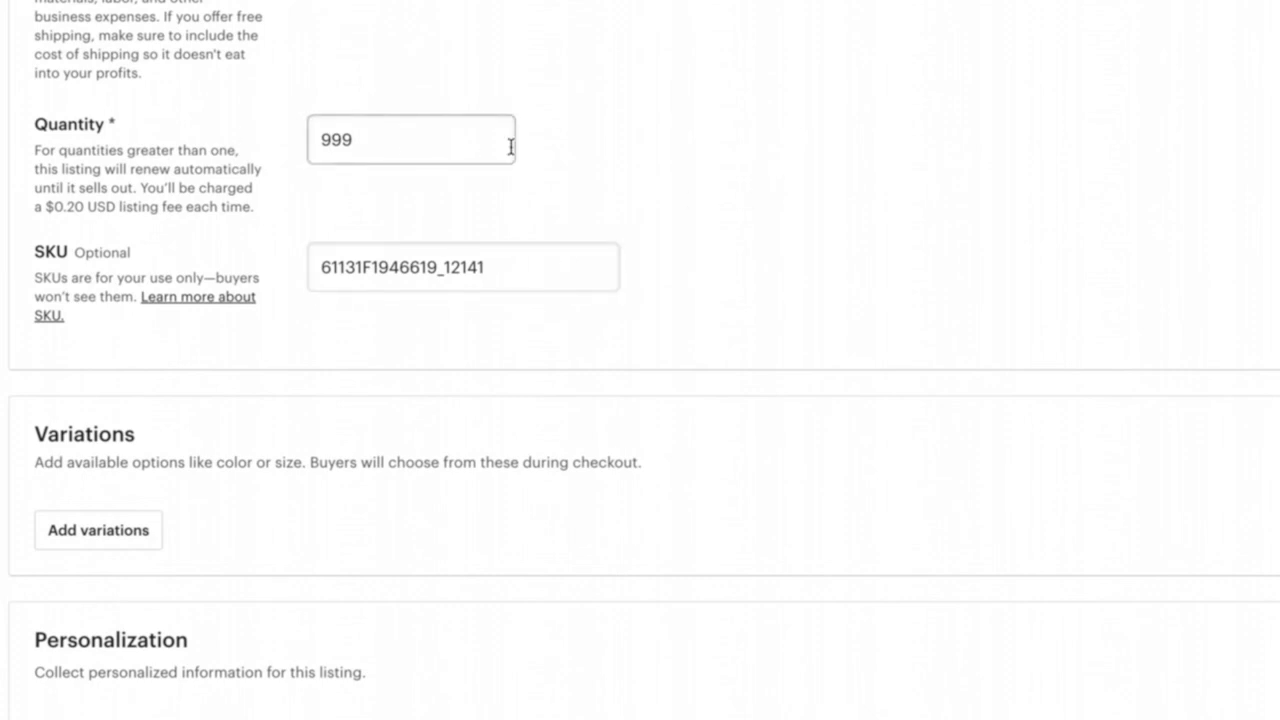
Set the listing's shipping option to Printful: Free Shipping (#PF-FRGFREE), without adding variations
scroll(511, 146, down, 4)
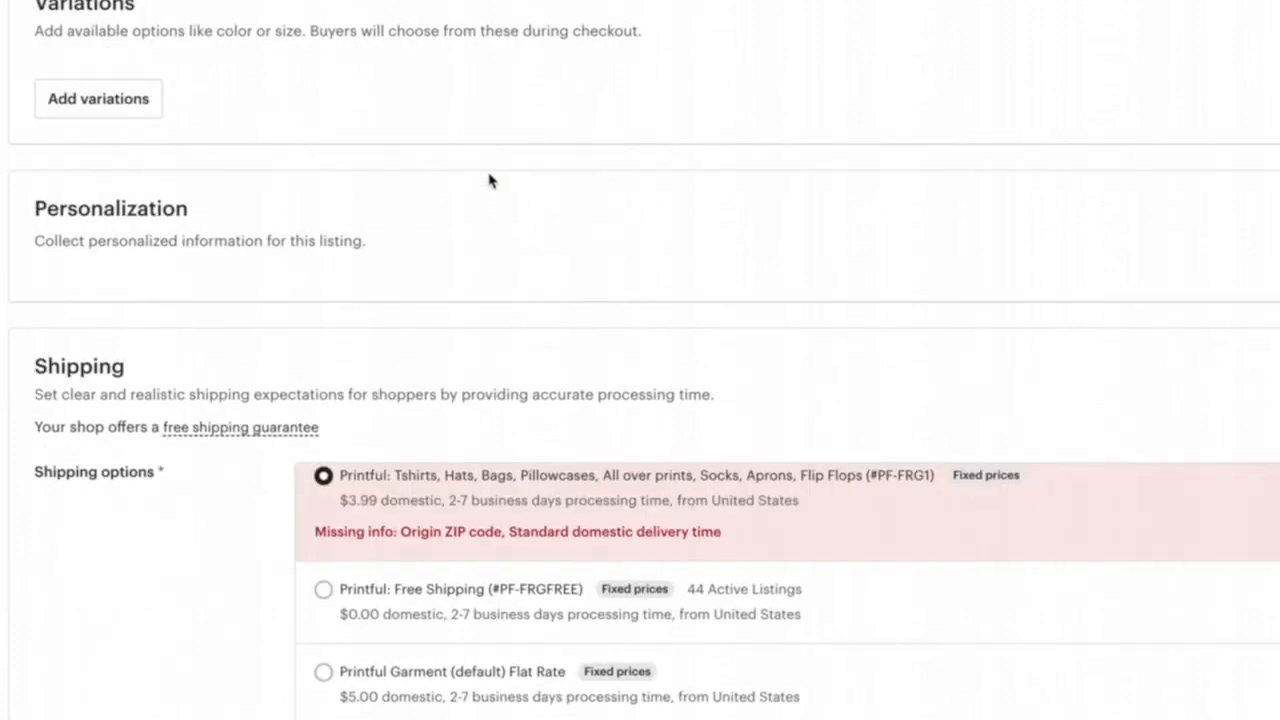
scroll(423, 166, down, 1)
scroll(660, 180, down, 2)
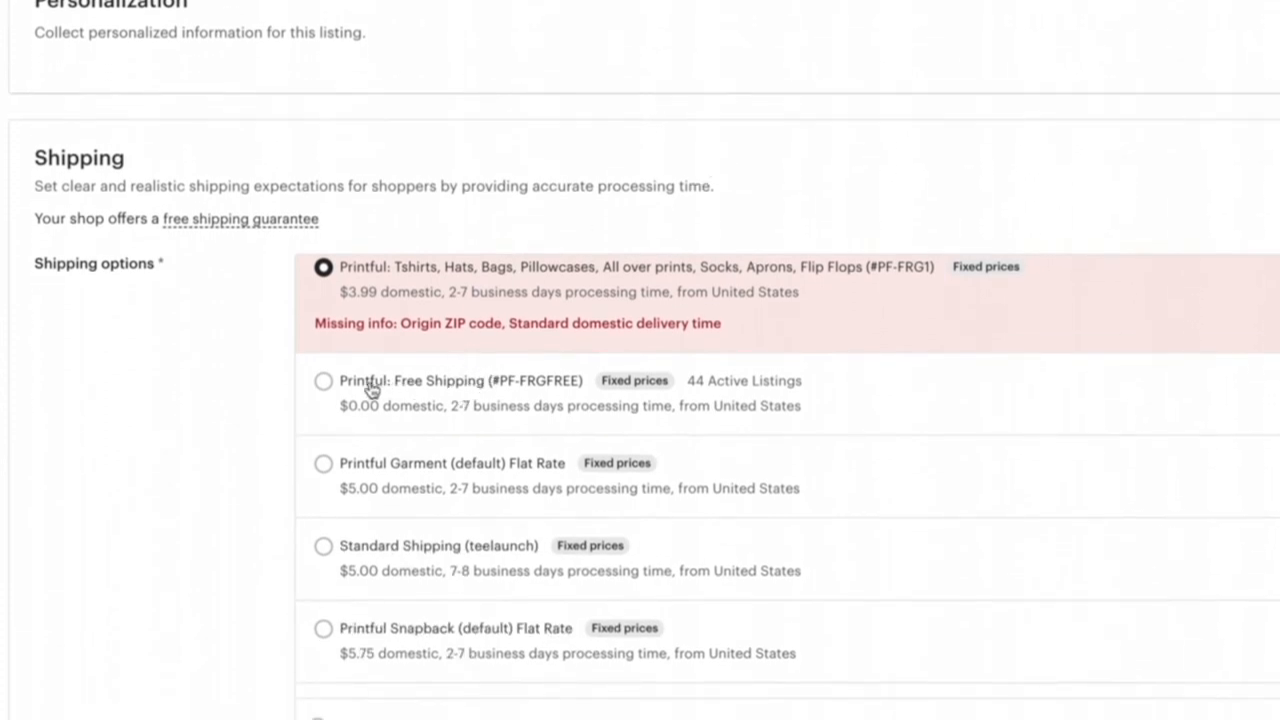
click(334, 386)
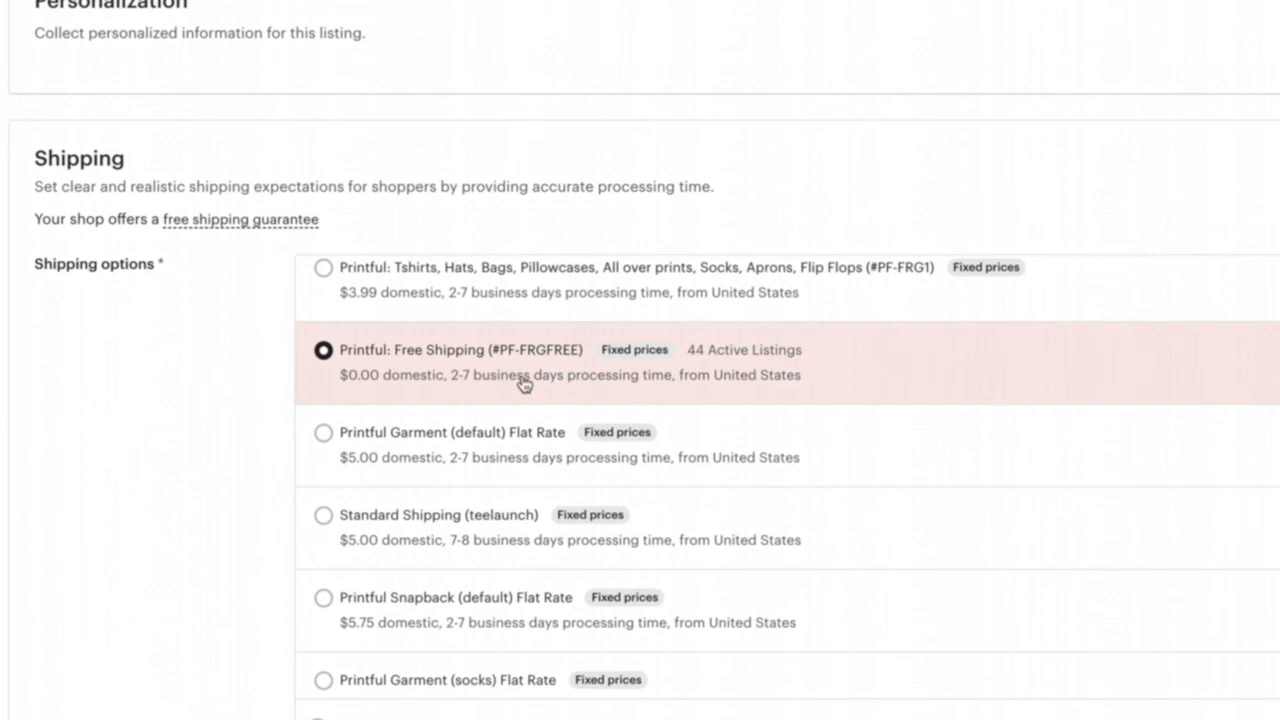
Publish the notebook listing, leaving the tariff number, item weight and size blank and keeping advertising at "Maybe later"
scroll(525, 383, down, 7)
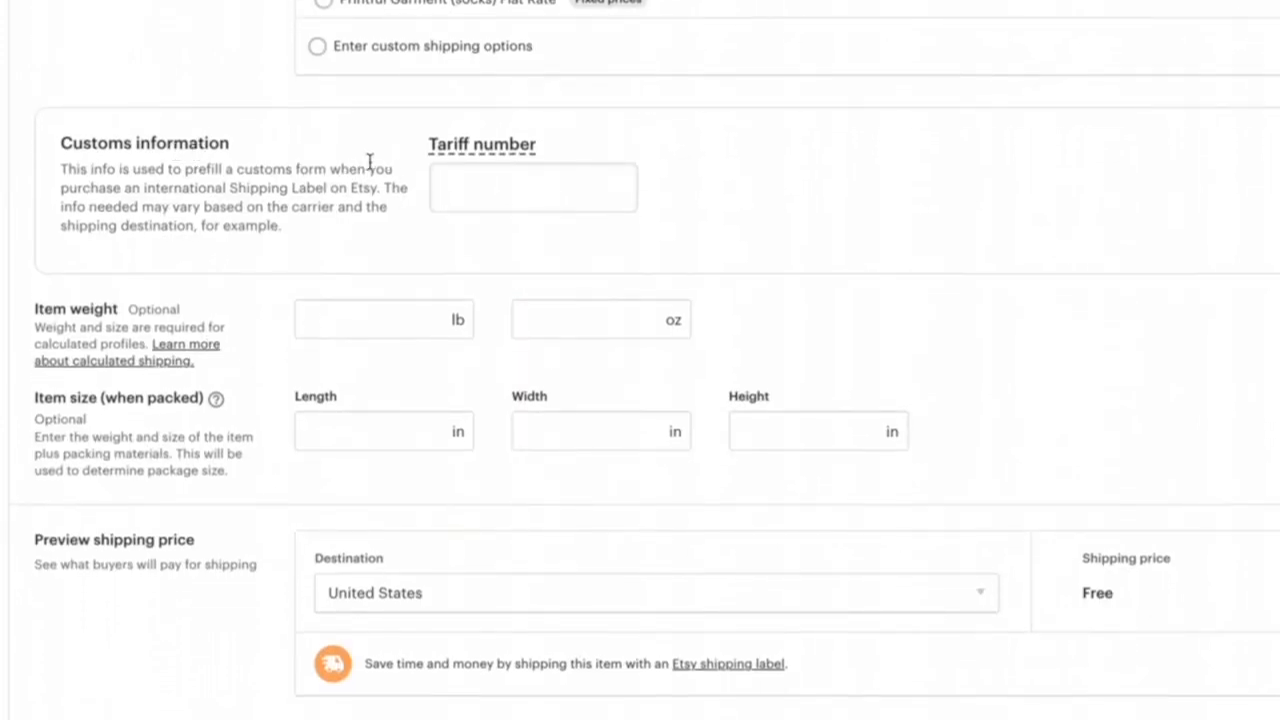
scroll(390, 130, down, 3)
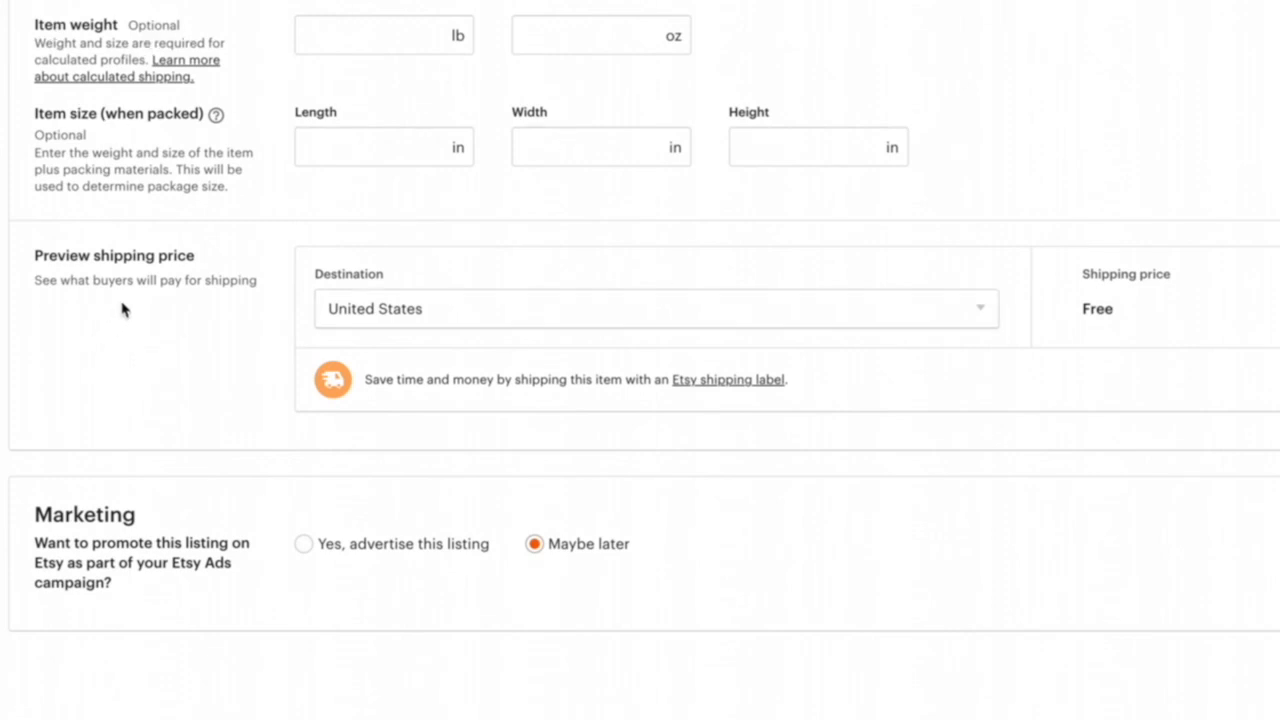
scroll(125, 305, down, 3)
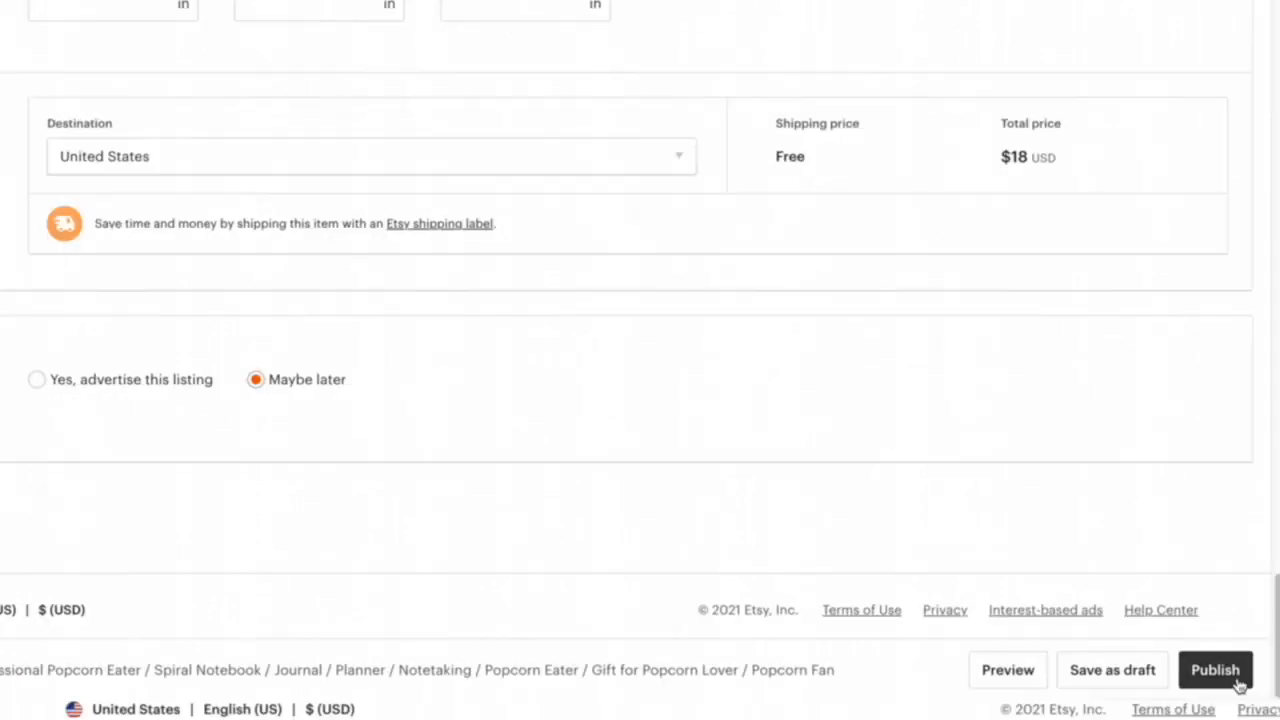
click(1239, 680)
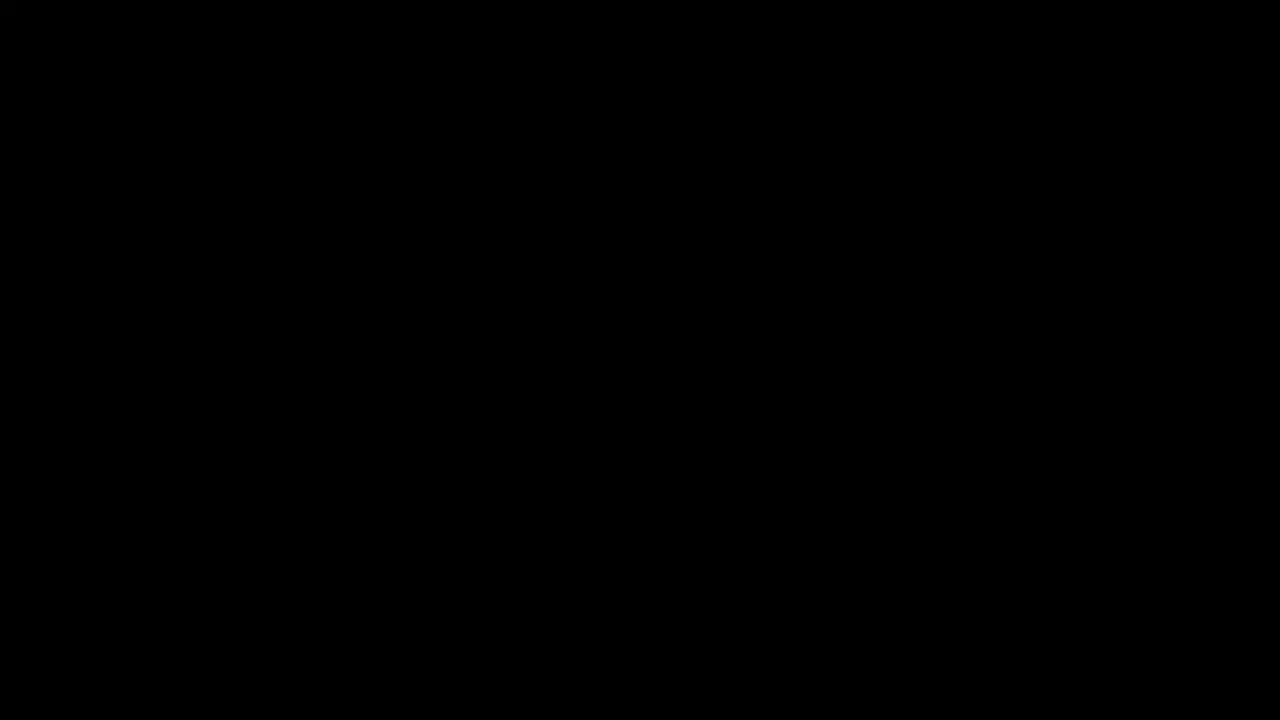